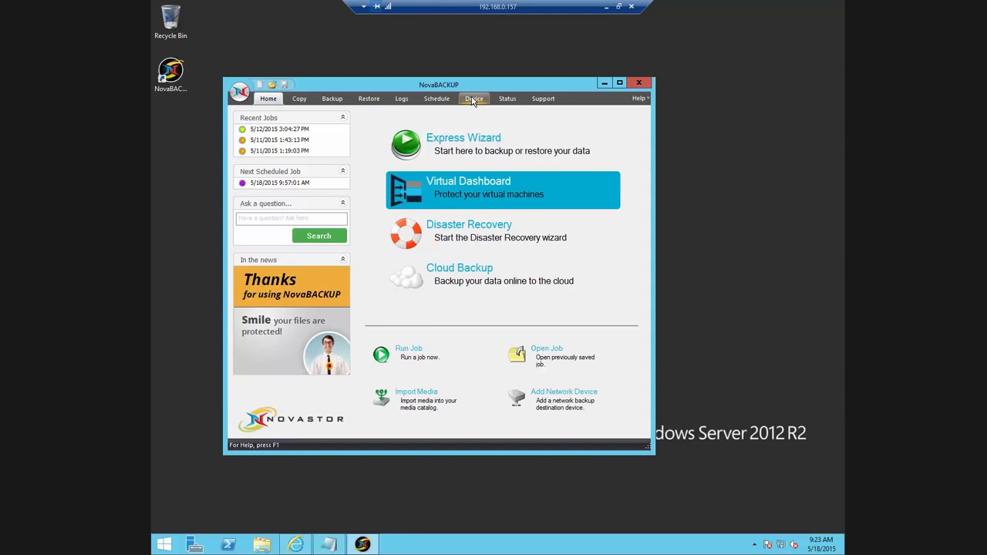
# Step: Review the form for adding a Network Device and the connection properties of the existing NAS device
pyautogui.click(474, 98)
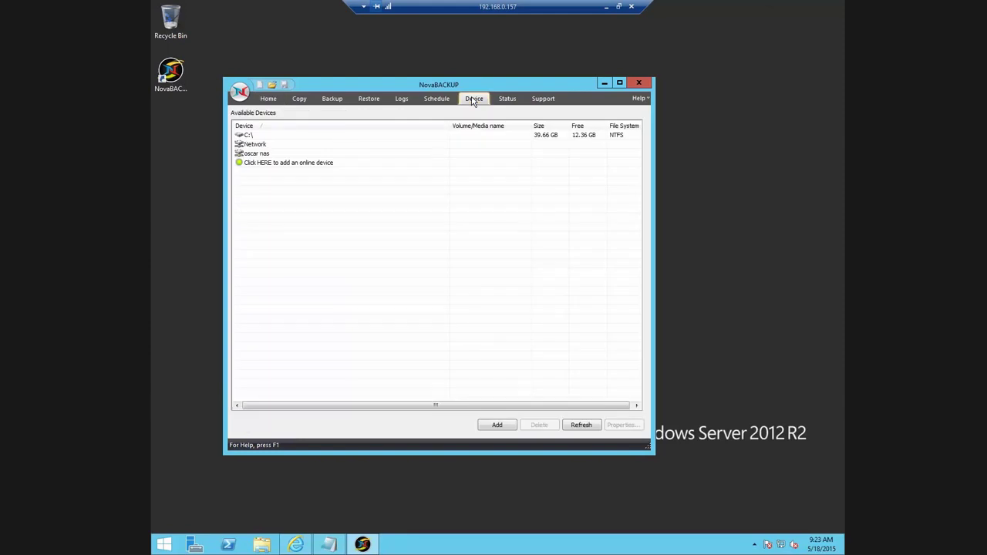
pyautogui.click(498, 426)
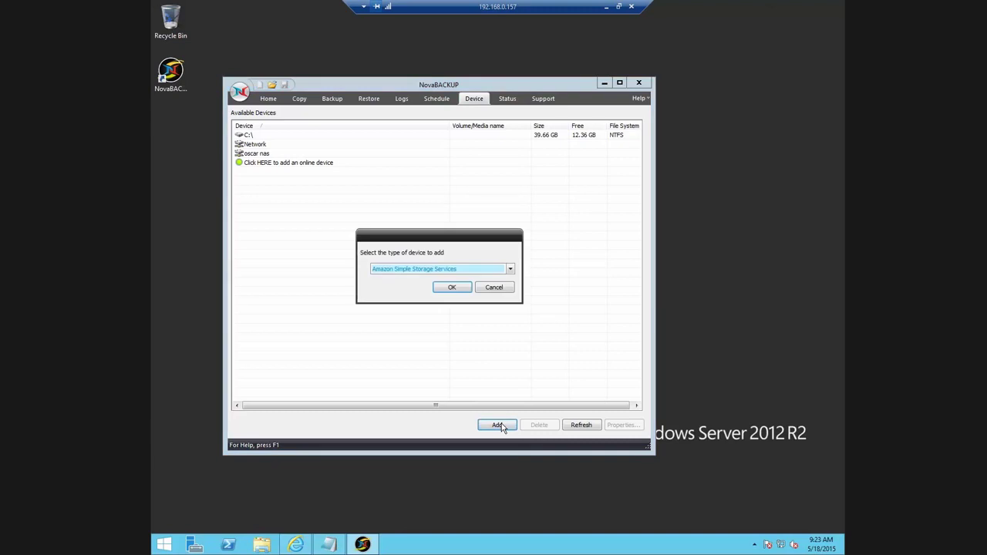
pyautogui.click(510, 270)
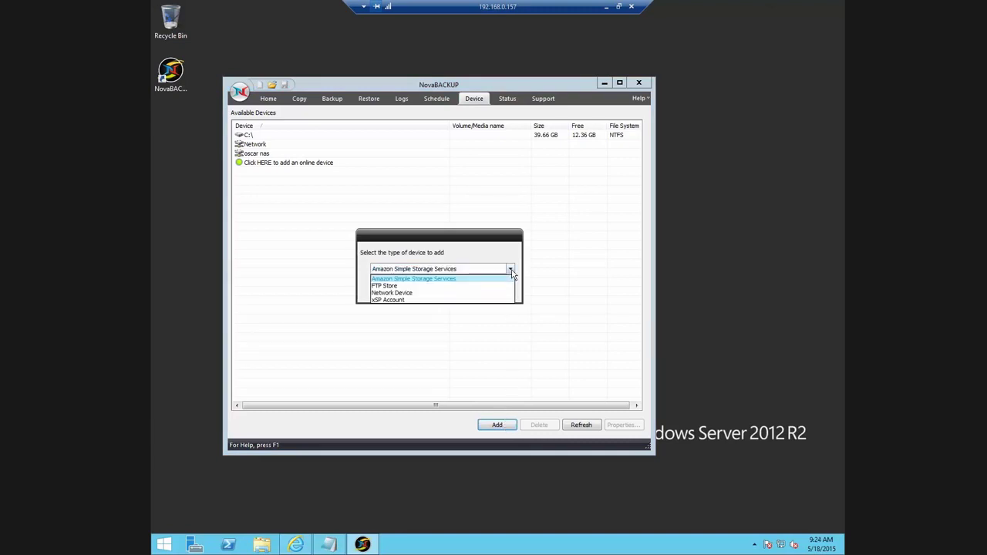
pyautogui.click(456, 296)
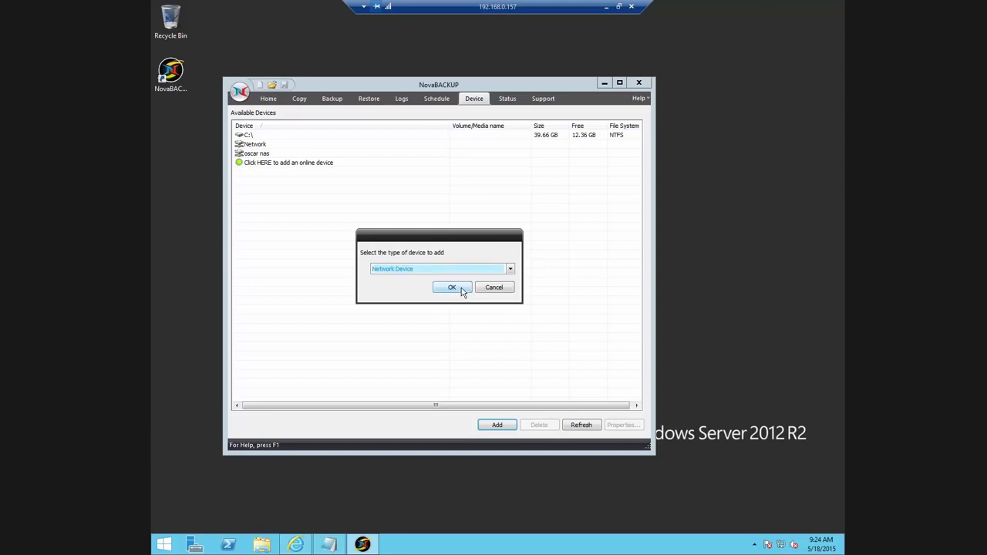
pyautogui.click(461, 289)
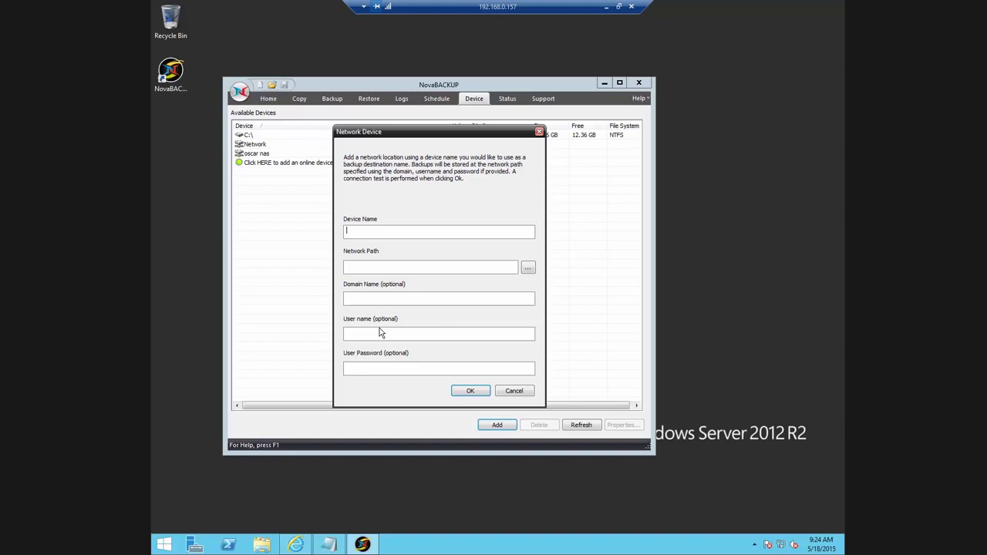
pyautogui.click(514, 392)
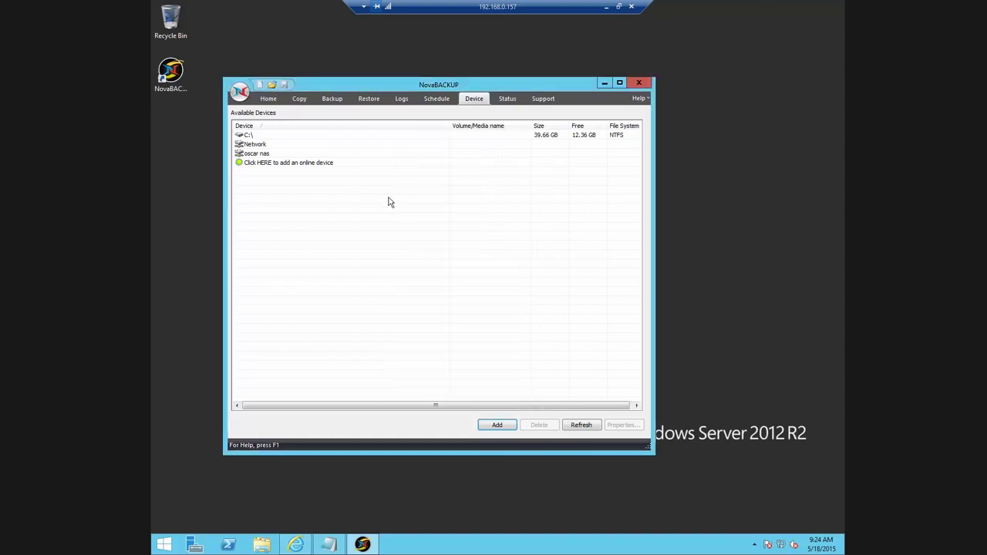
pyautogui.doubleClick(262, 154)
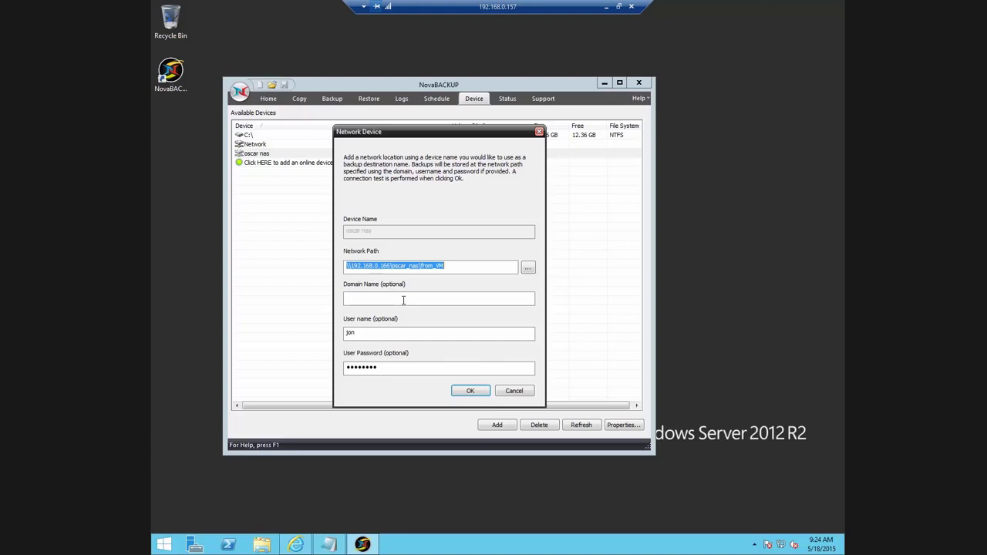
pyautogui.press('Escape')
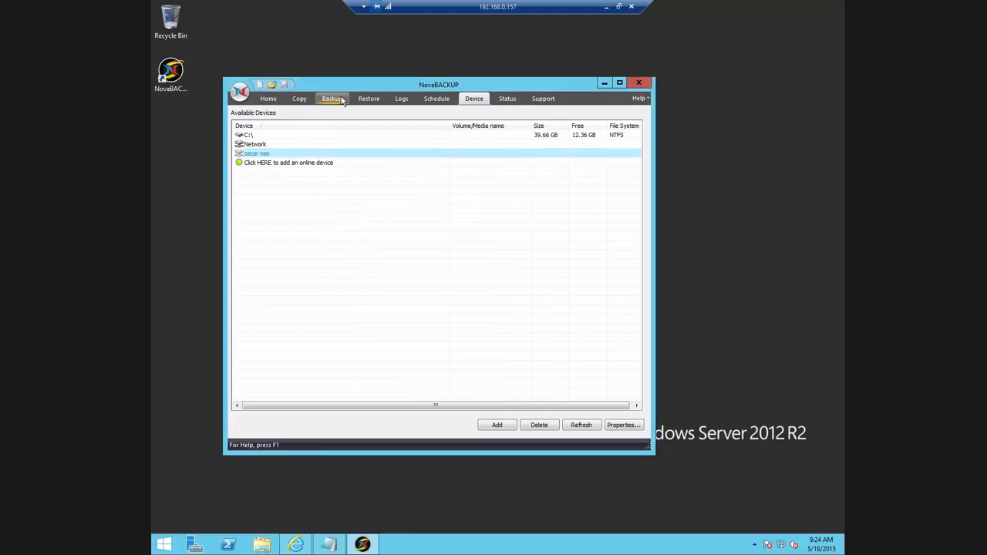
# Step: Check the credentials of the specific user account that jobs run as in the Default Settings
pyautogui.click(240, 93)
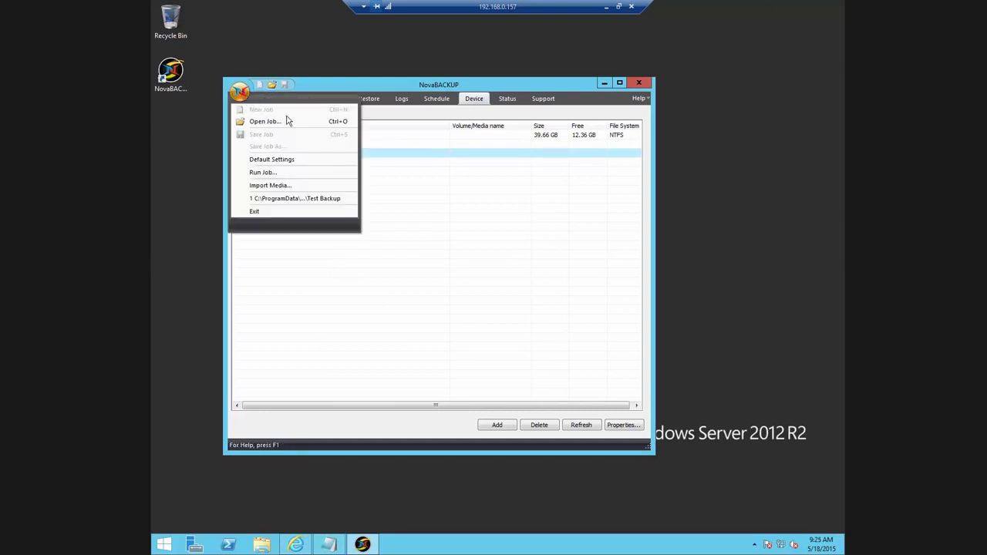
pyautogui.click(289, 162)
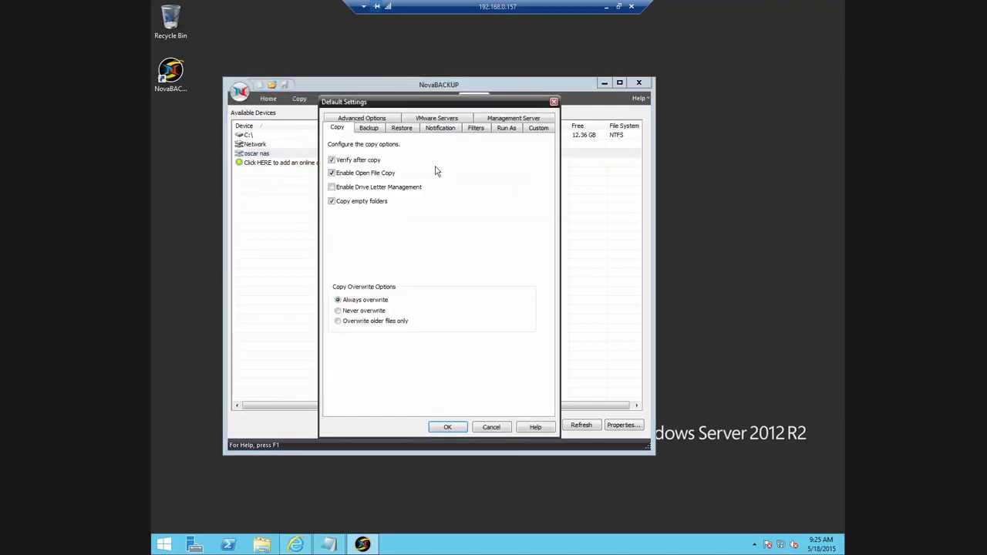
pyautogui.click(507, 130)
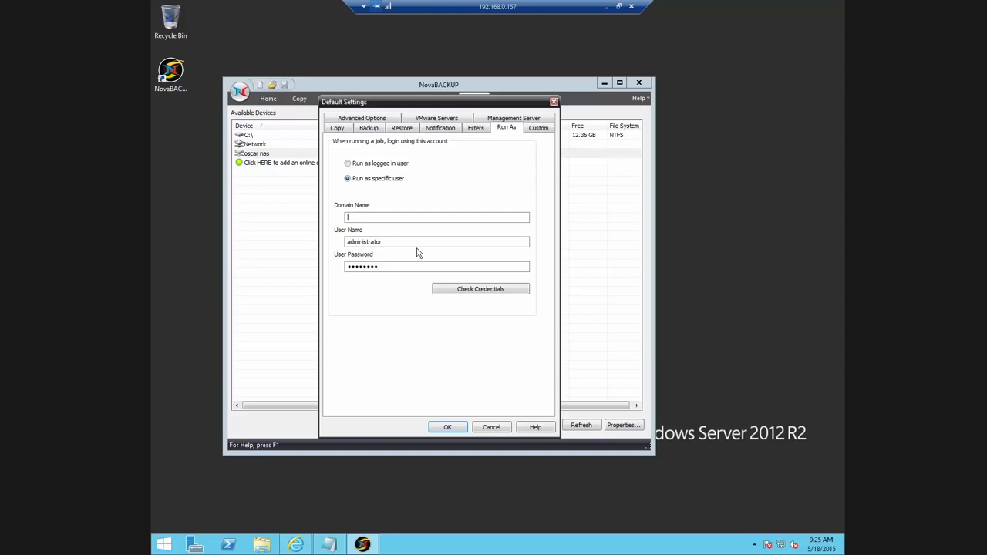
pyautogui.click(463, 292)
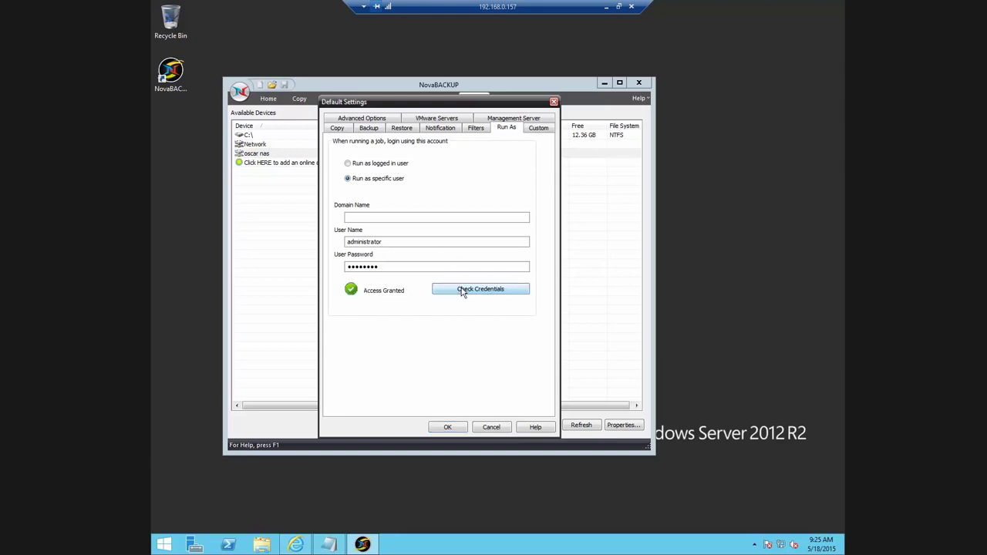
# Step: Save the custom SMTP e-mail notification configuration and confirm the Default Settings
pyautogui.click(441, 129)
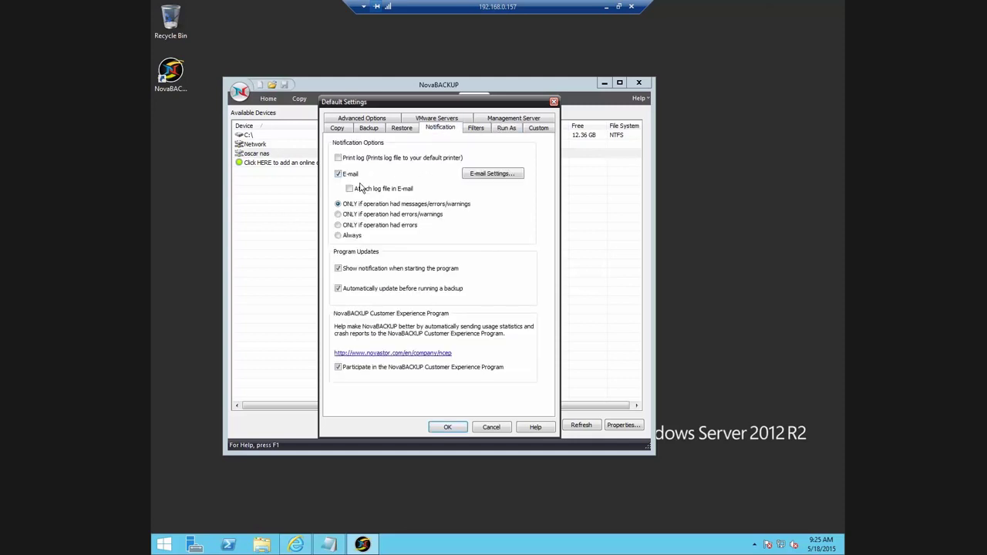
pyautogui.click(492, 174)
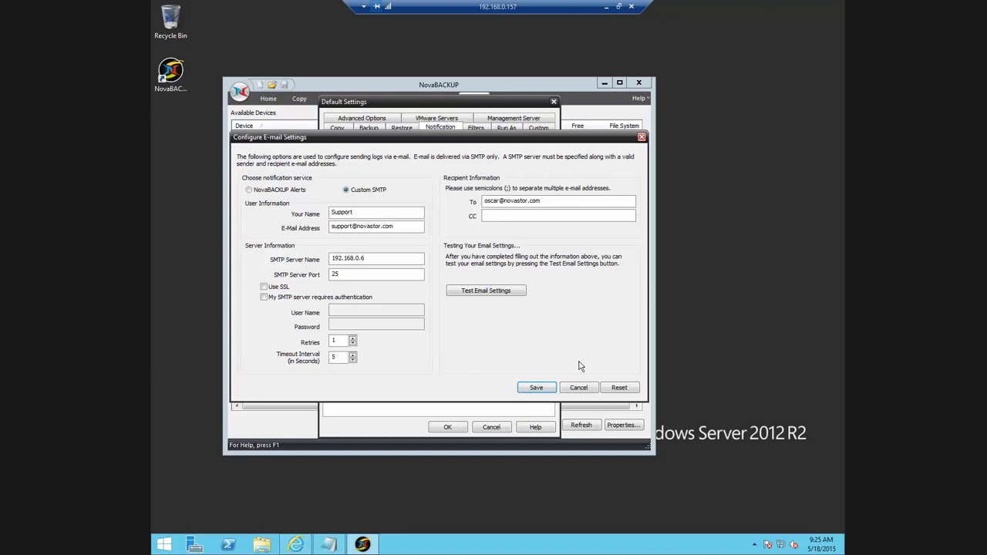
pyautogui.click(552, 387)
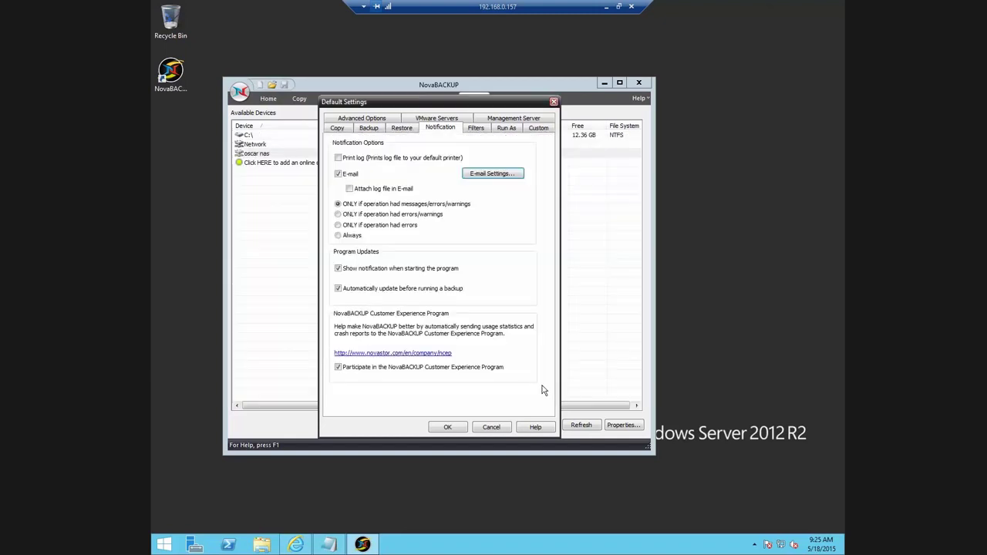
pyautogui.click(456, 428)
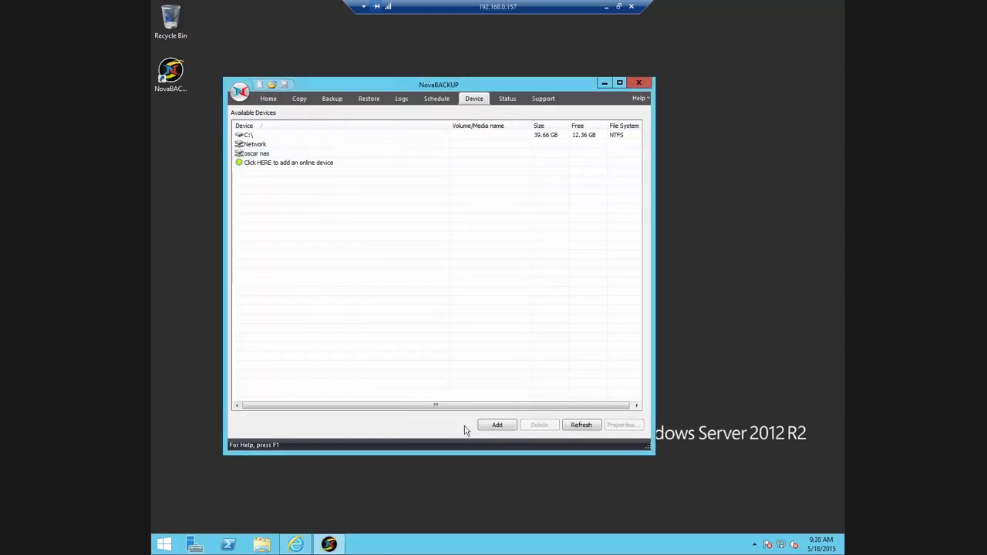
# Step: Create a new backup job named Win-2k12R2 and select the Administrator's Documents folder as its source
pyautogui.click(333, 100)
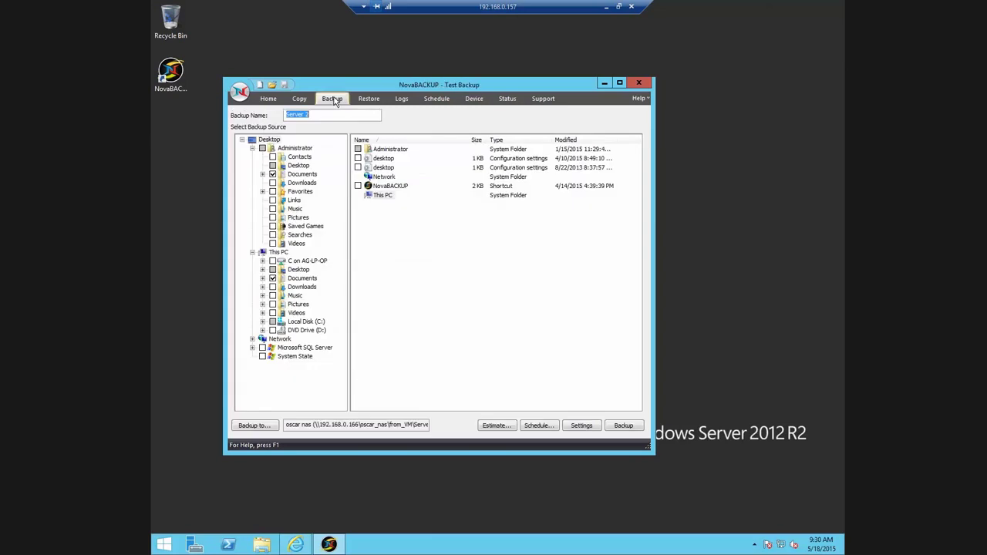
pyautogui.click(260, 86)
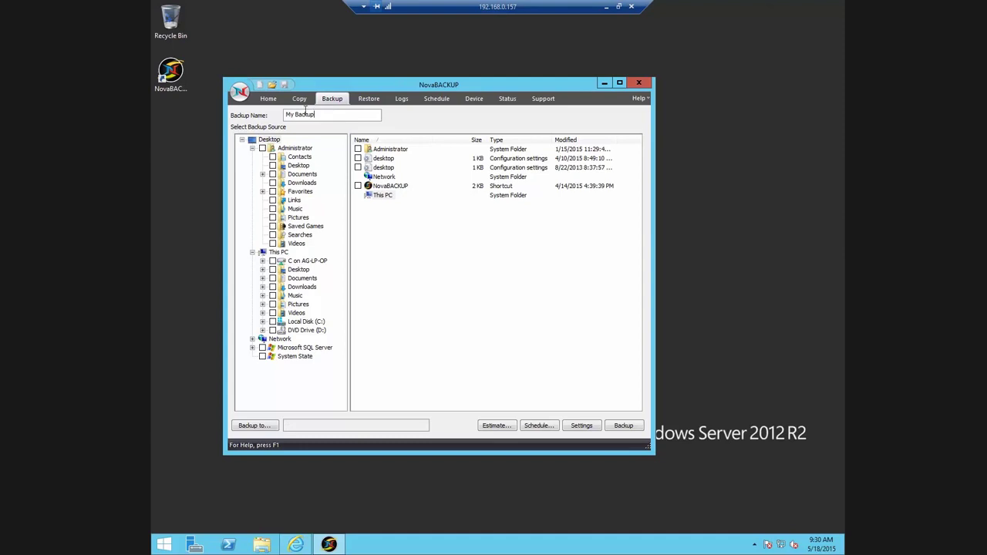
pyautogui.moveTo(316, 114); pyautogui.dragTo(281, 112)
pyautogui.rightClick(305, 116)
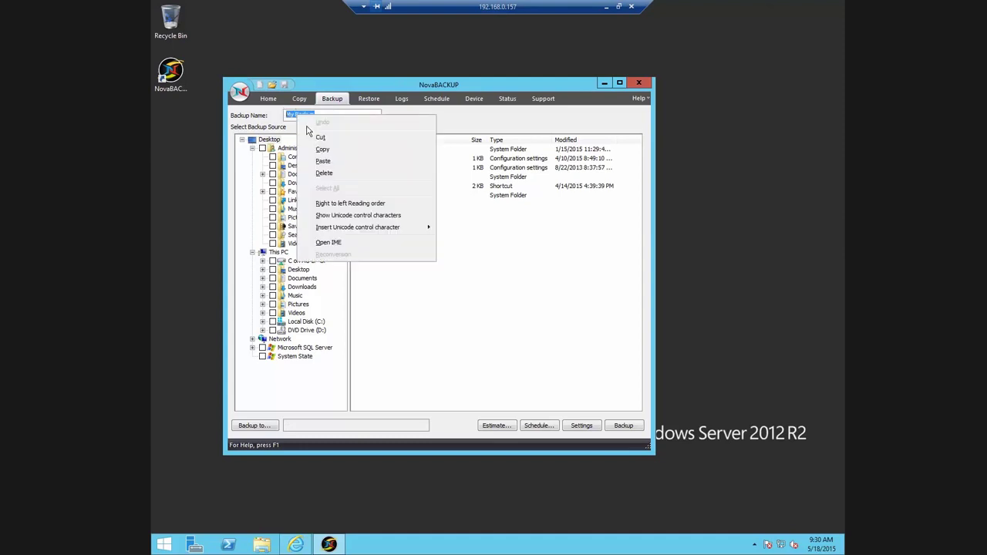
pyautogui.click(322, 162)
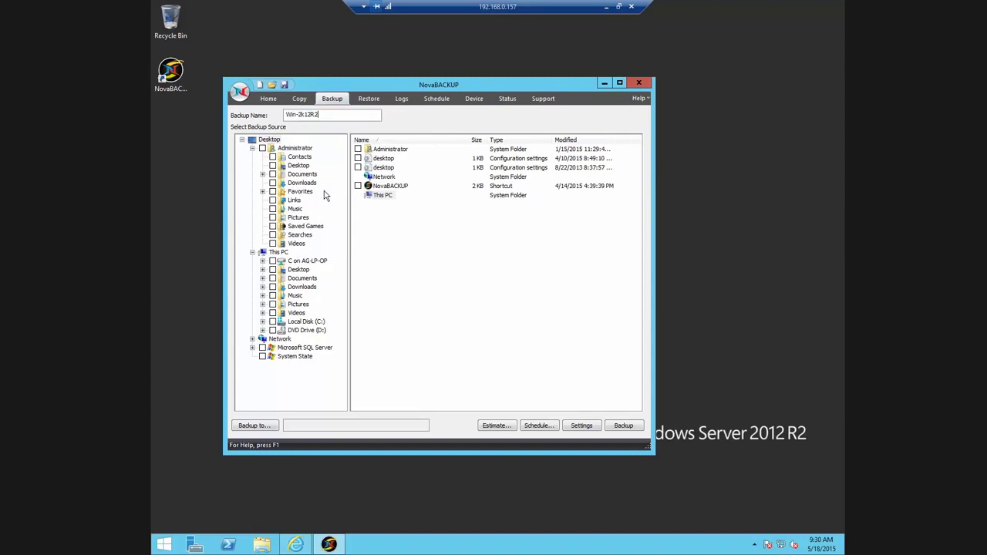
pyautogui.click(273, 175)
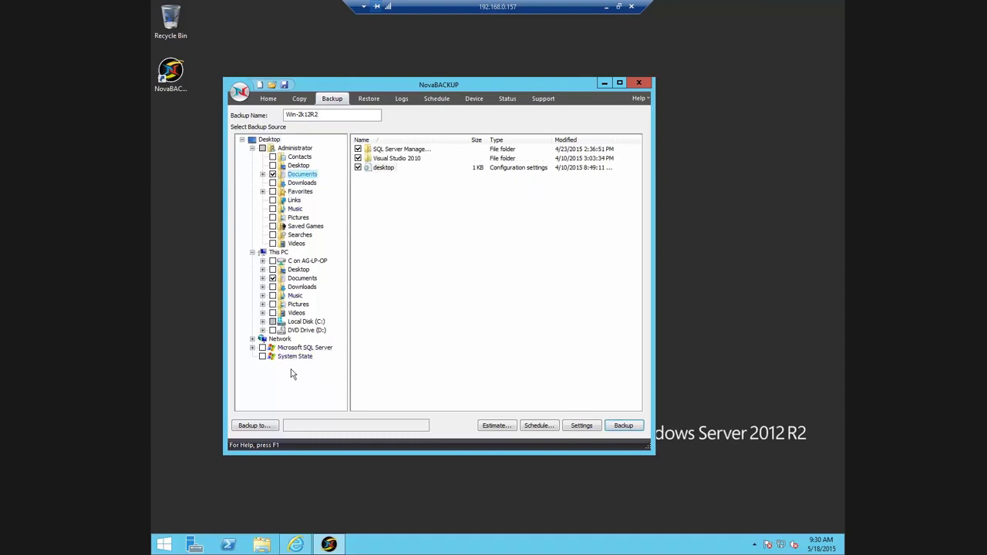
pyautogui.click(252, 348)
# Step: Set the backup destination to the existing NAS device with the media name Win-2k12R2
pyautogui.click(267, 429)
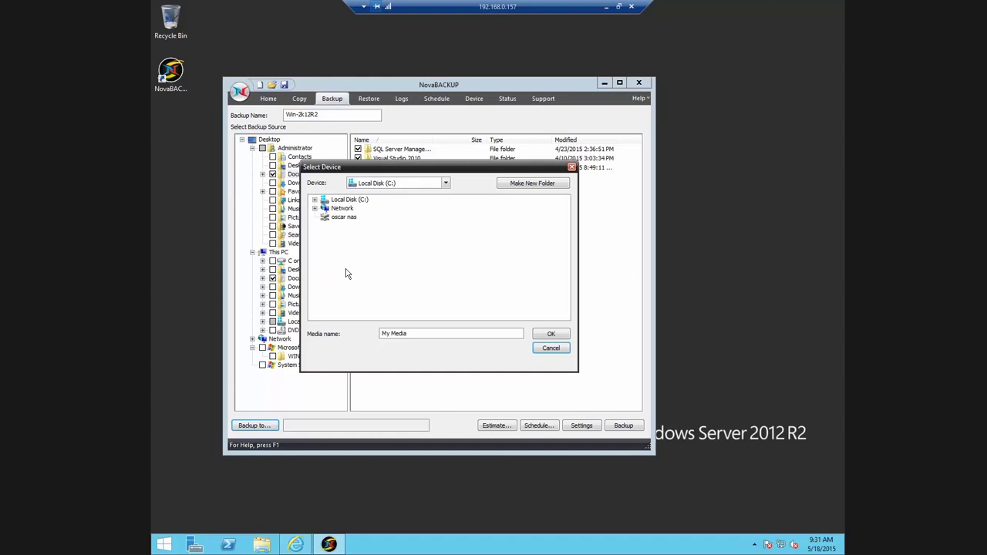
pyautogui.click(344, 220)
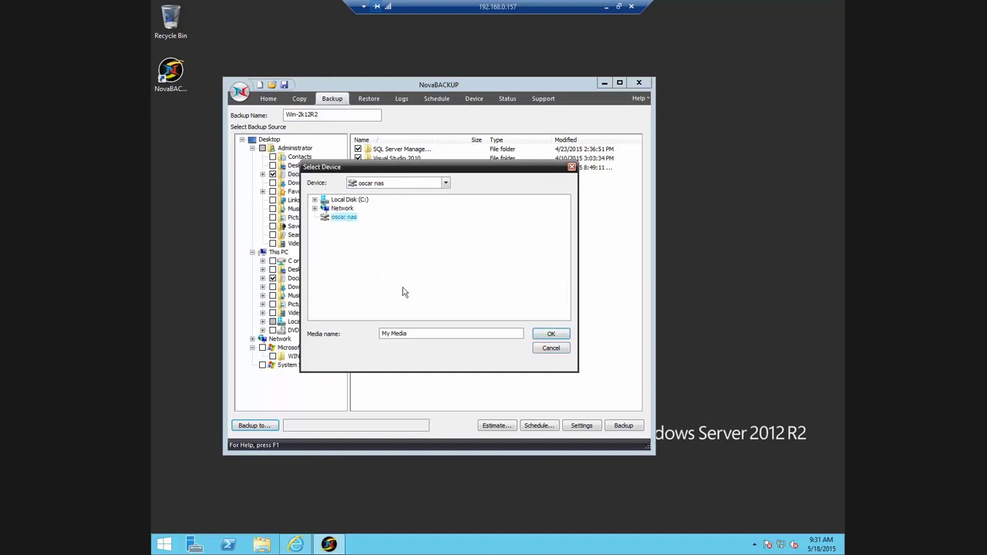
pyautogui.click(411, 333)
pyautogui.moveTo(411, 333); pyautogui.dragTo(309, 308)
pyautogui.write('Win-2k12R2')
pyautogui.click(551, 337)
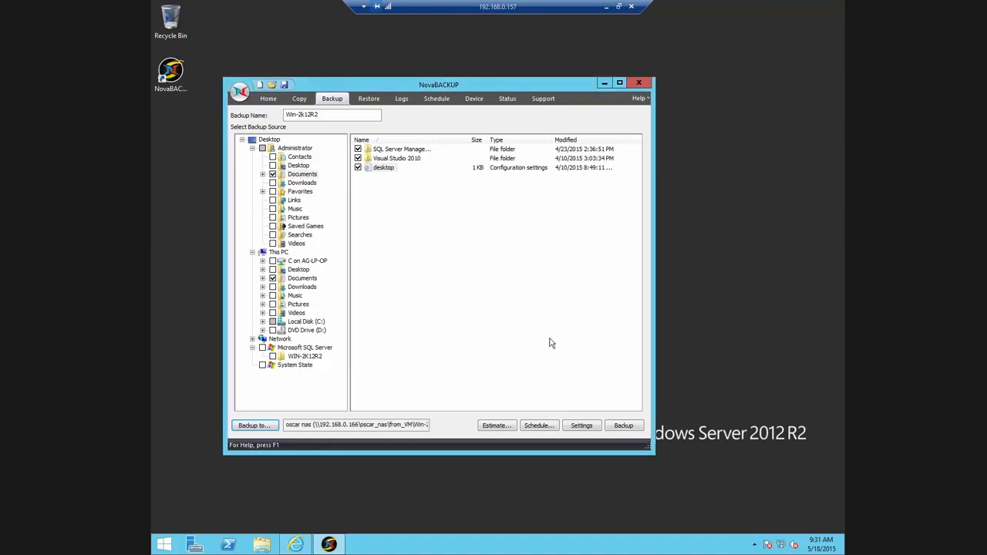
# Step: Set the backup job's write mode to Append to media in its advanced settings
pyautogui.click(580, 426)
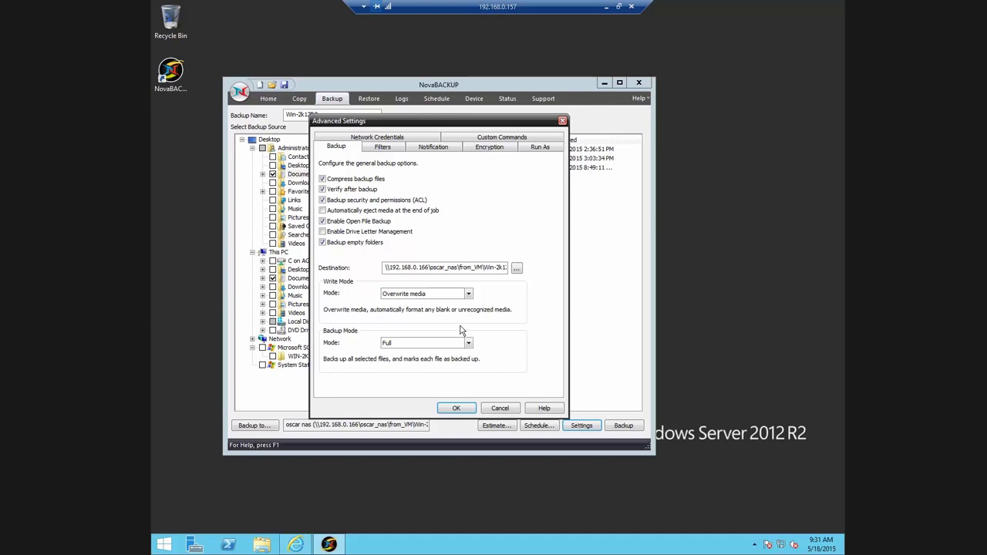
pyautogui.click(468, 296)
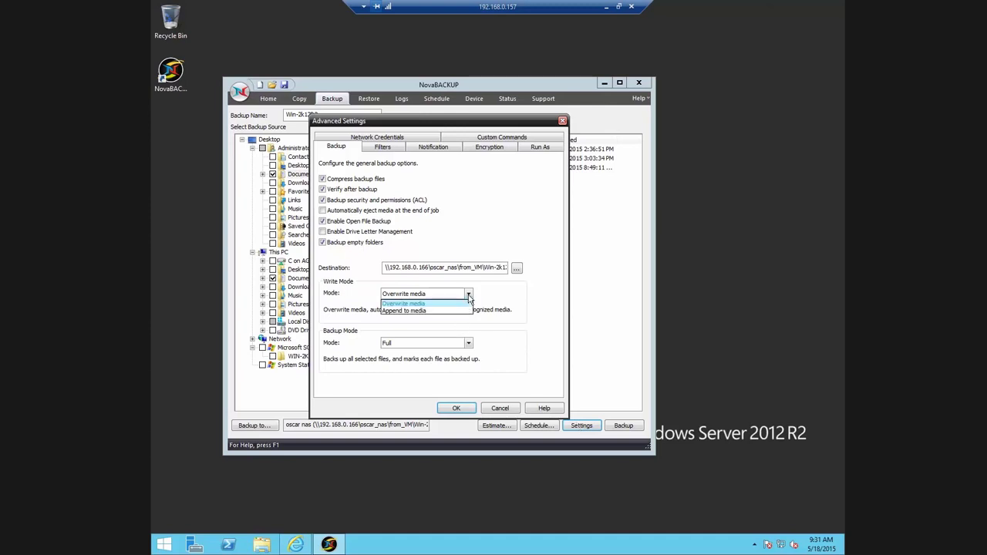
pyautogui.click(458, 310)
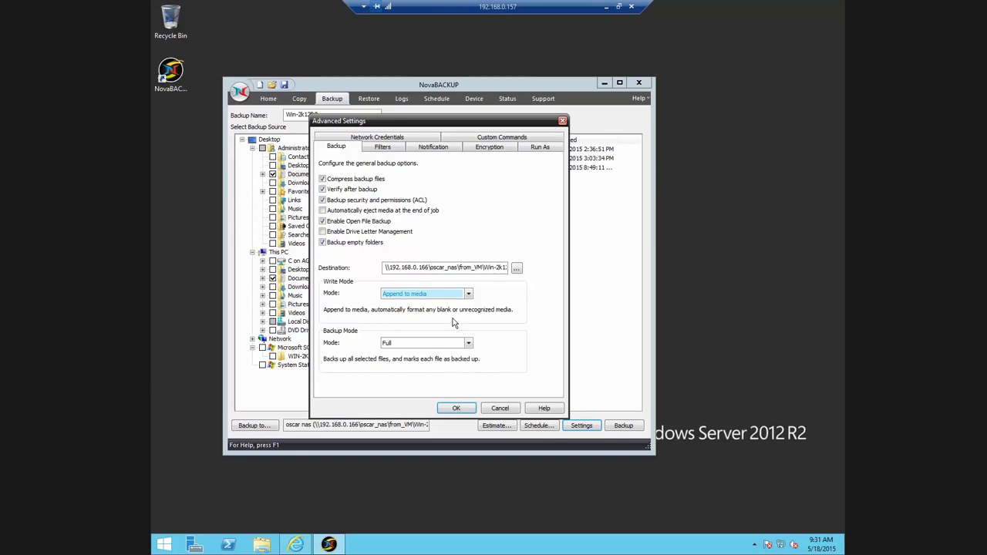
pyautogui.click(468, 297)
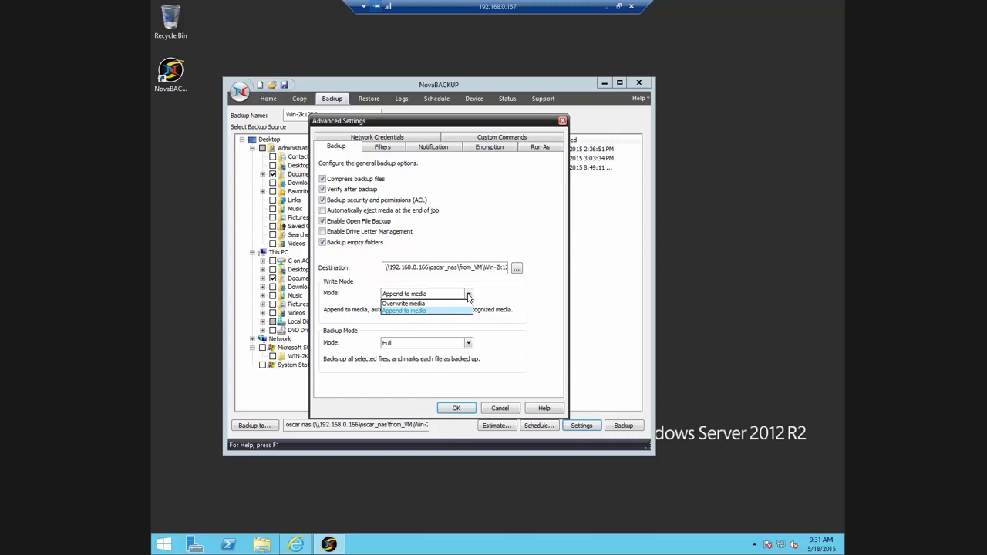
pyautogui.click(468, 297)
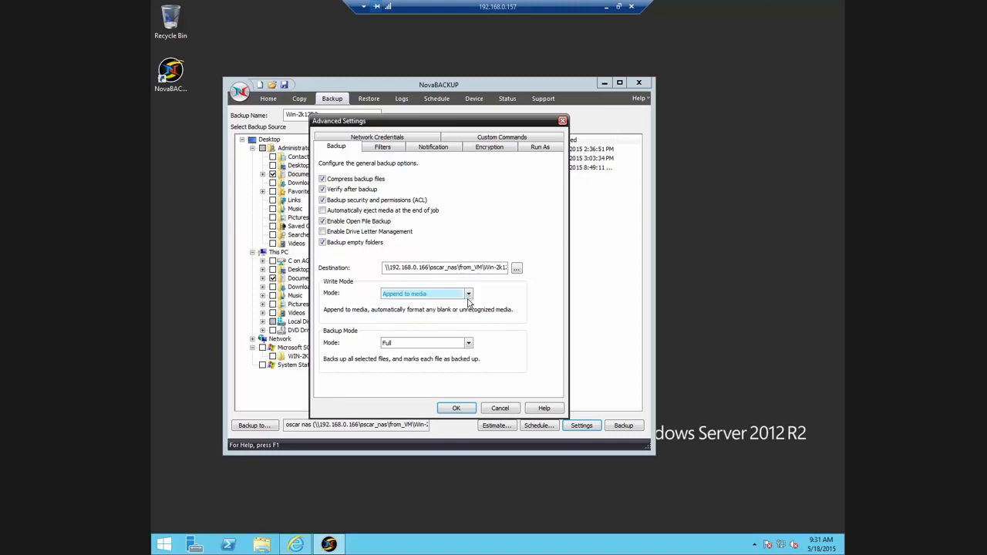
pyautogui.click(455, 409)
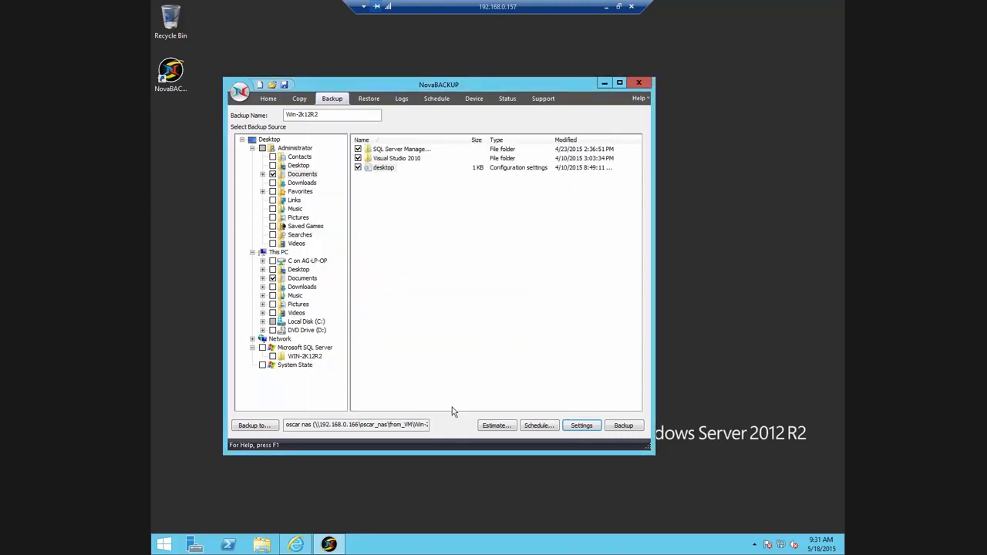
# Step: Start scheduling the backup job and save its changes as a job file named Win-2k12R2
pyautogui.click(543, 427)
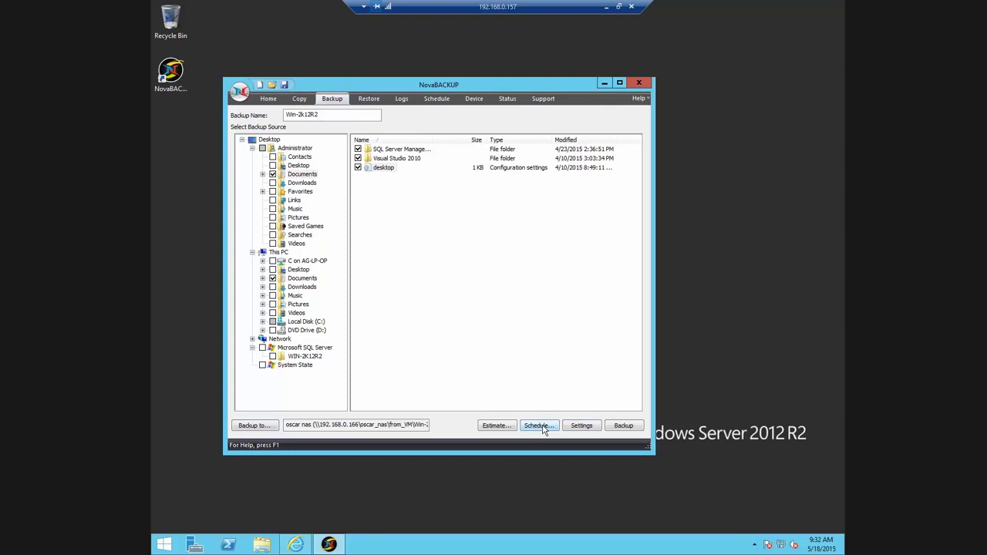
pyautogui.click(542, 427)
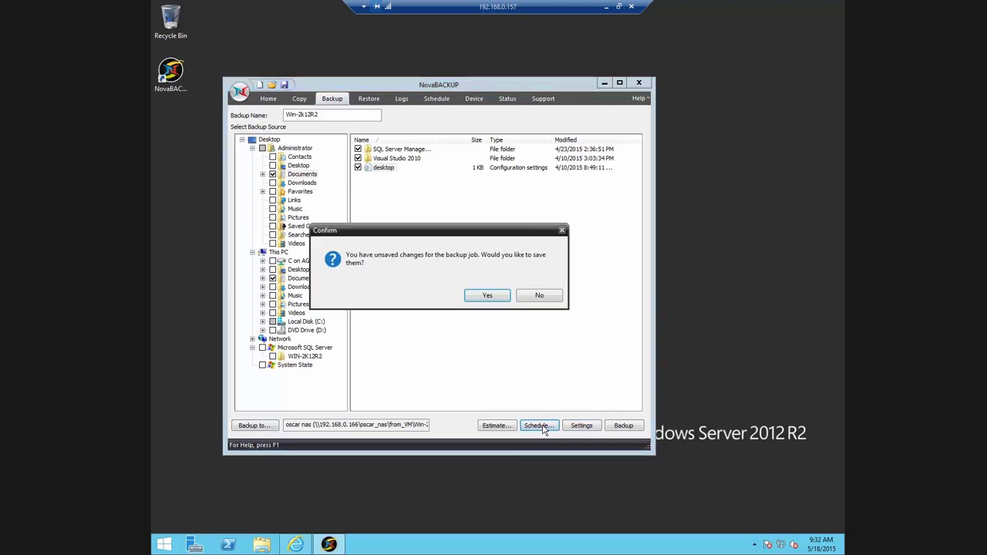
pyautogui.click(486, 295)
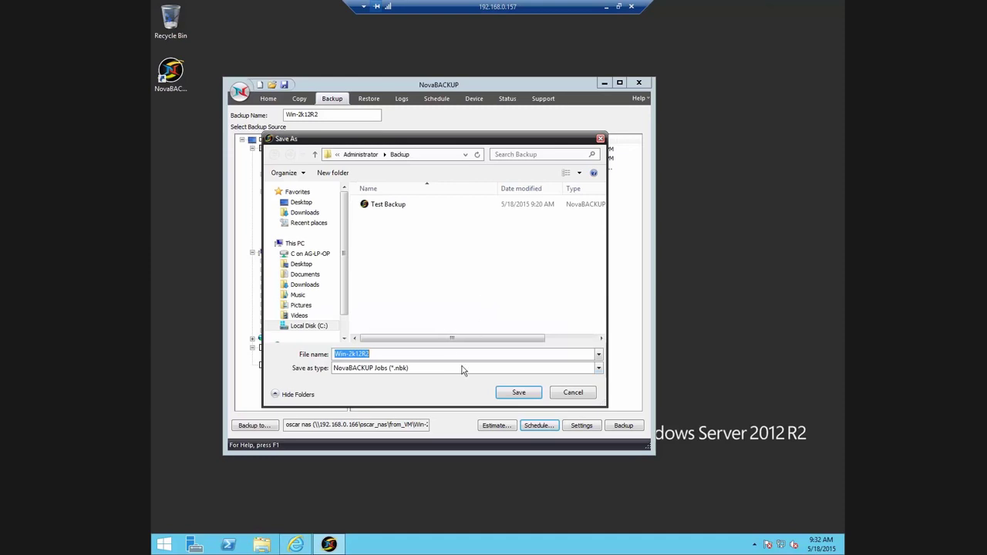
pyautogui.click(514, 394)
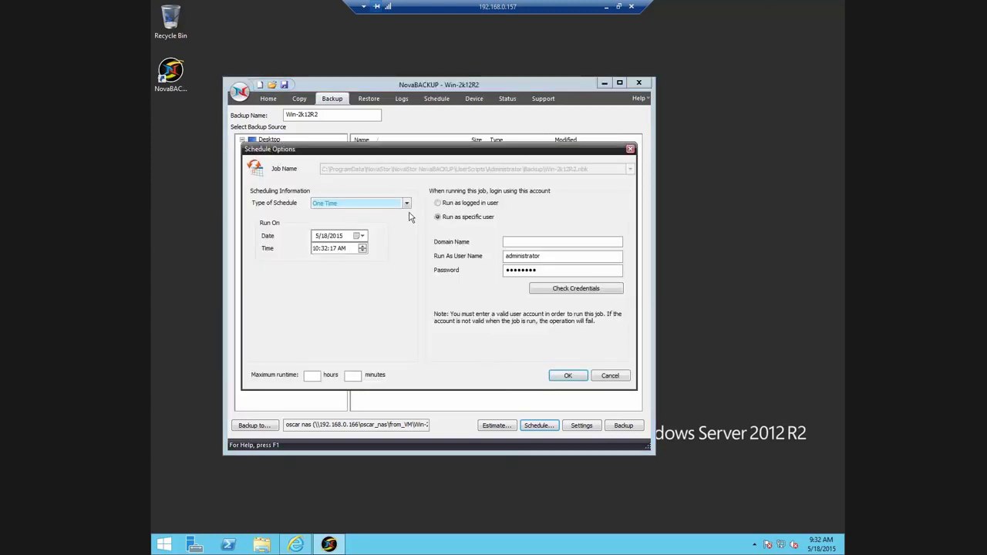
# Step: Schedule the backup job to repeat weekly with a first run on 5/23/2015, checking the run-as credentials before accepting
pyautogui.click(407, 203)
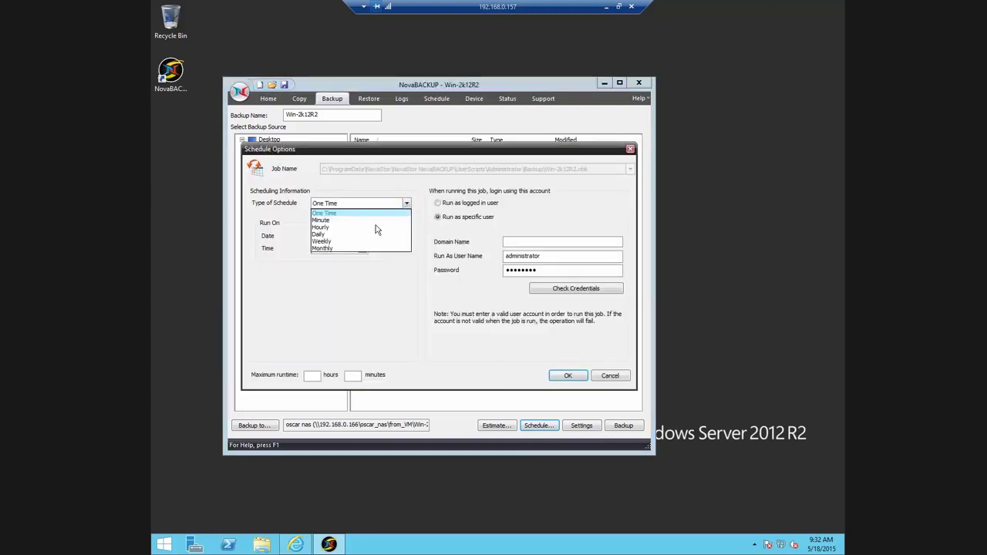
pyautogui.click(338, 243)
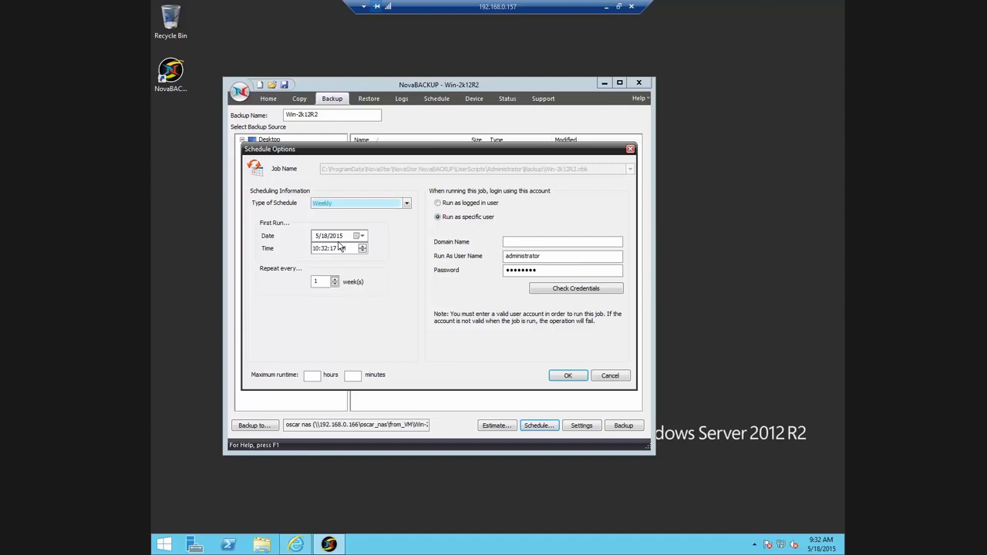
pyautogui.click(359, 236)
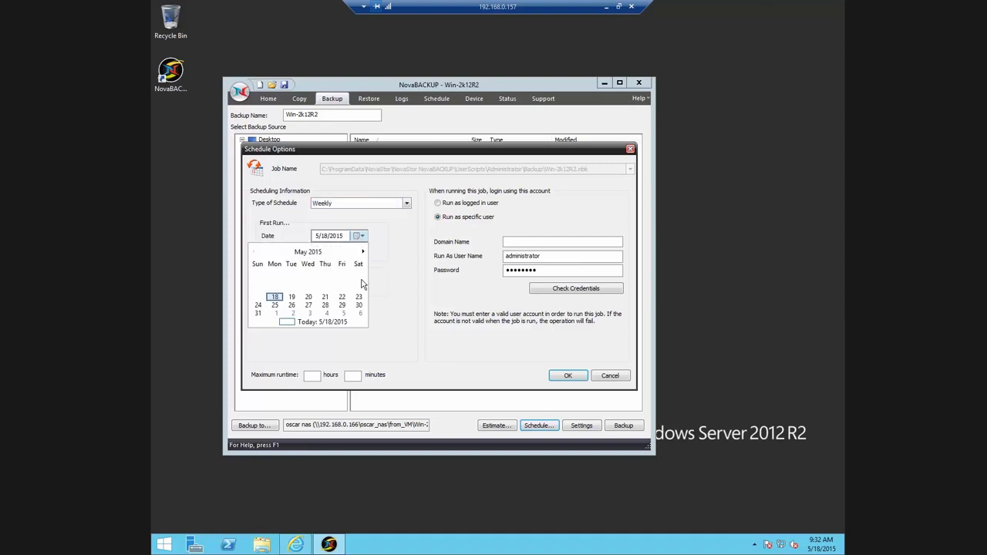
pyautogui.click(359, 298)
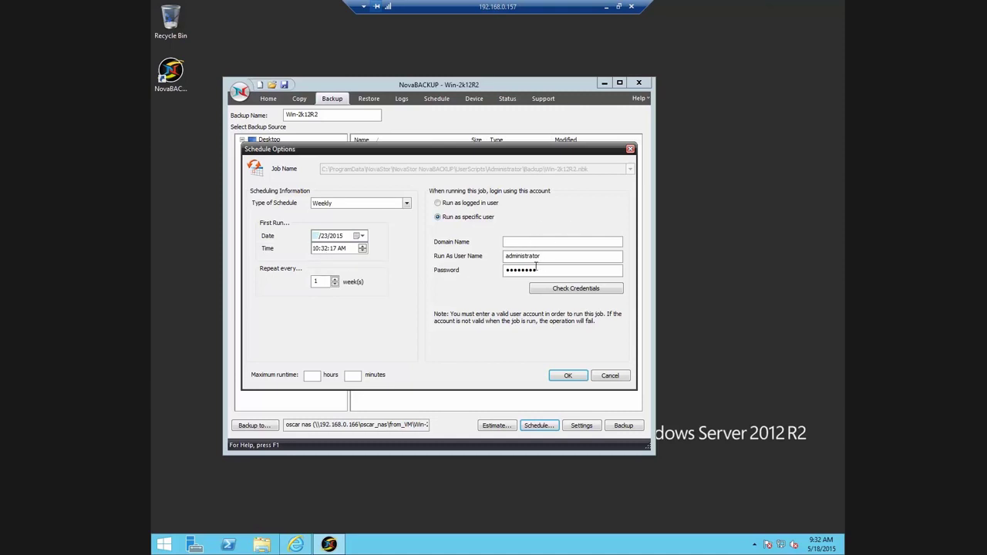
pyautogui.click(566, 292)
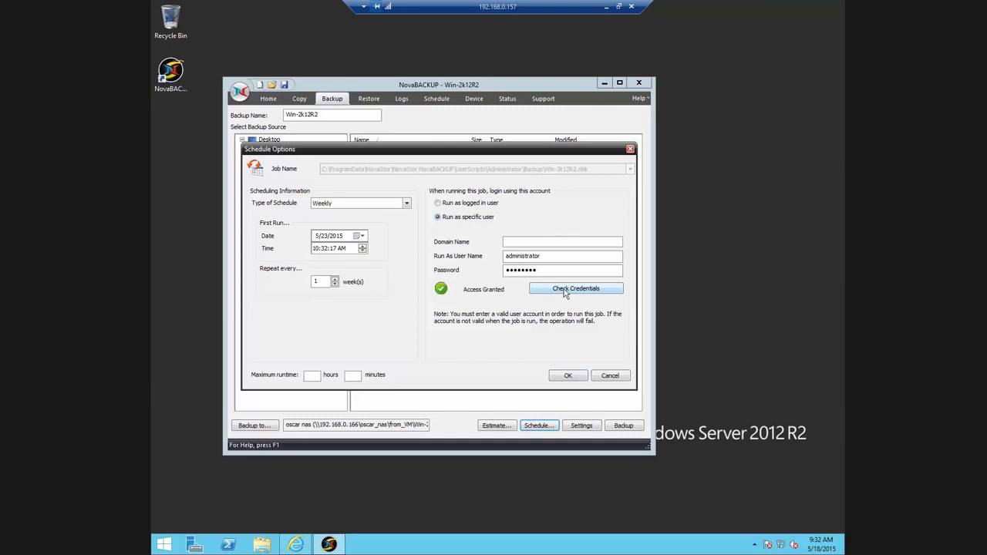
pyautogui.click(569, 376)
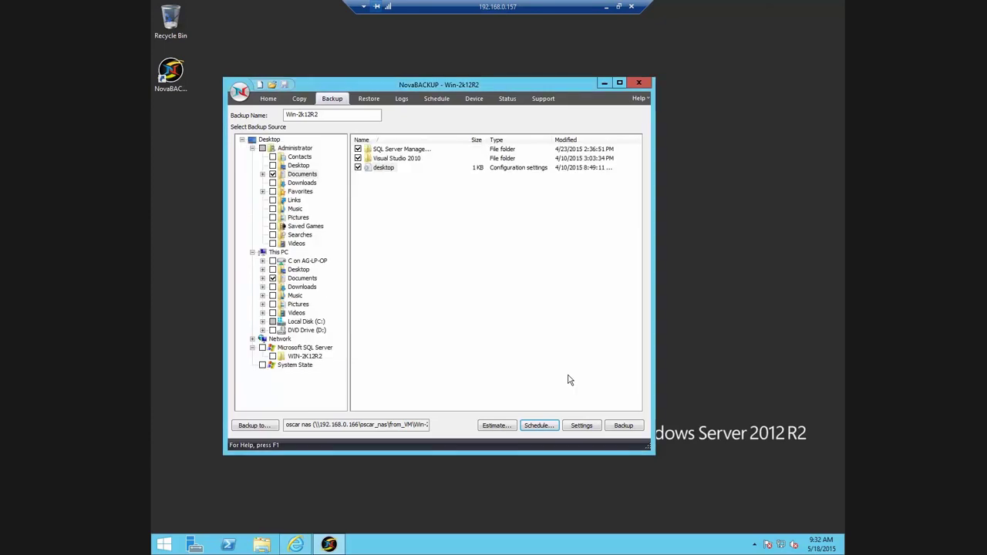
# Step: Run the scheduled Win-2k12R2 job immediately and bring the Nova Test folder forward to view its backup files
pyautogui.click(437, 99)
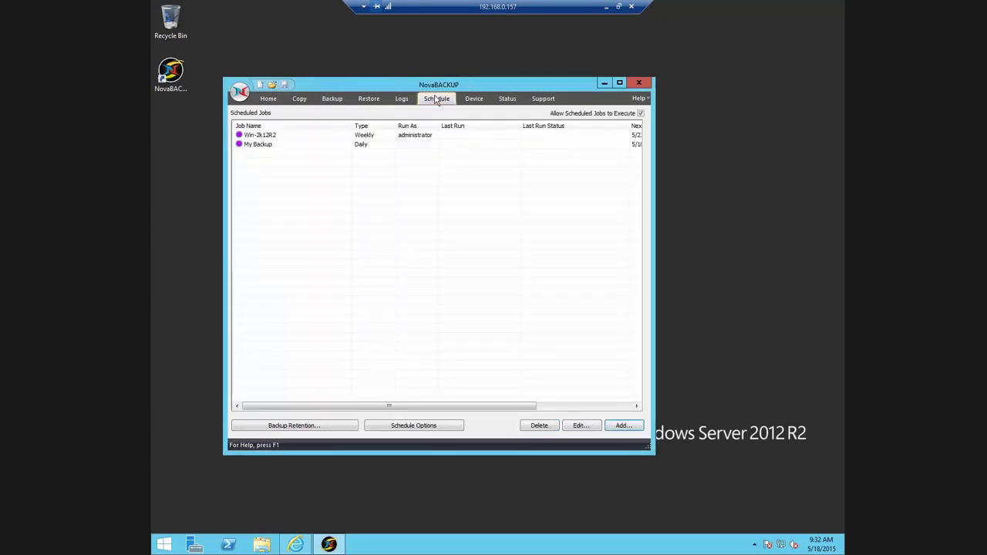
pyautogui.click(271, 137)
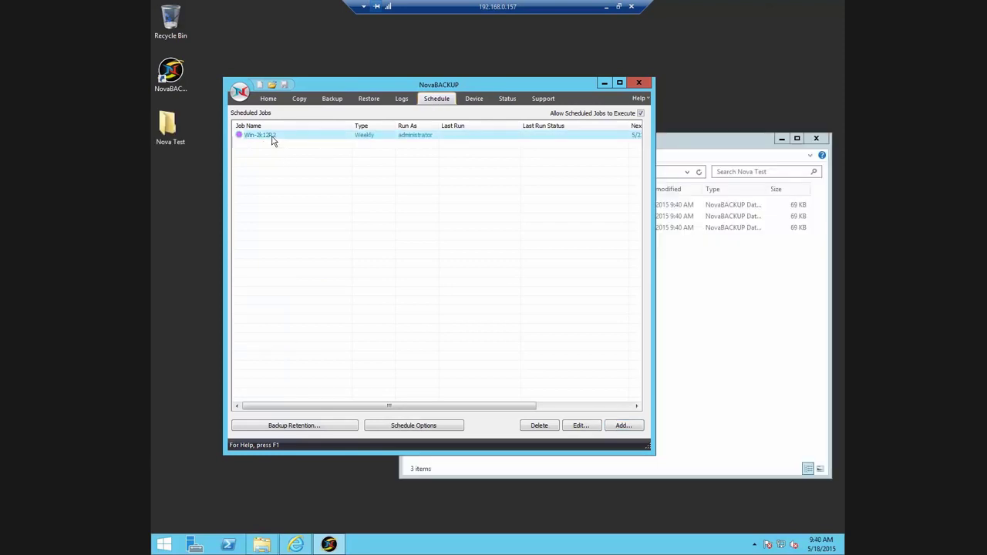
pyautogui.rightClick(271, 140)
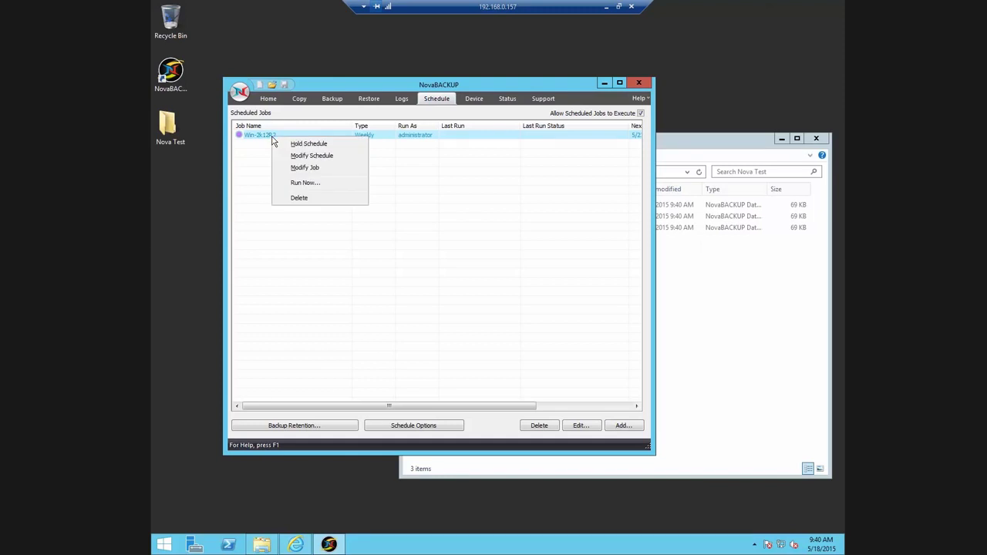
pyautogui.click(298, 183)
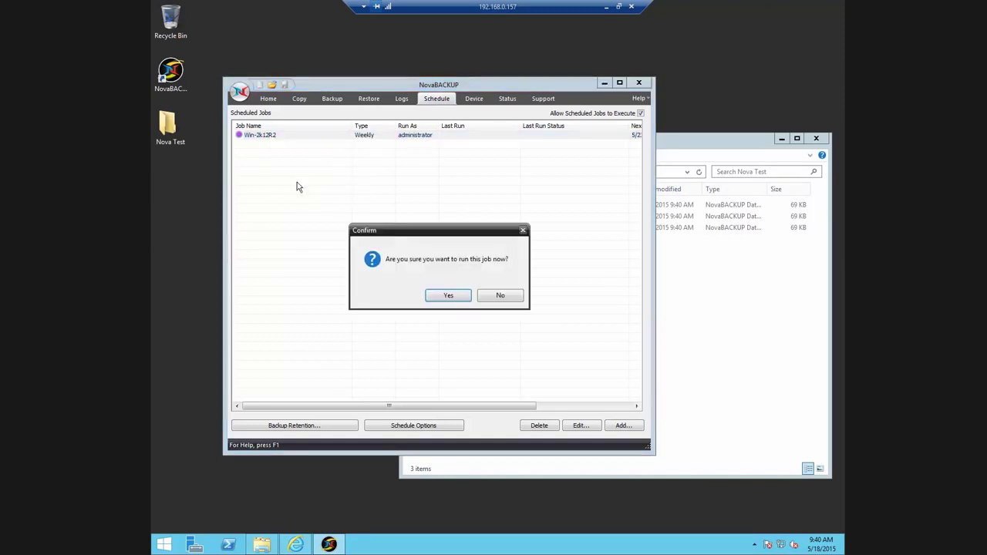
pyautogui.click(448, 297)
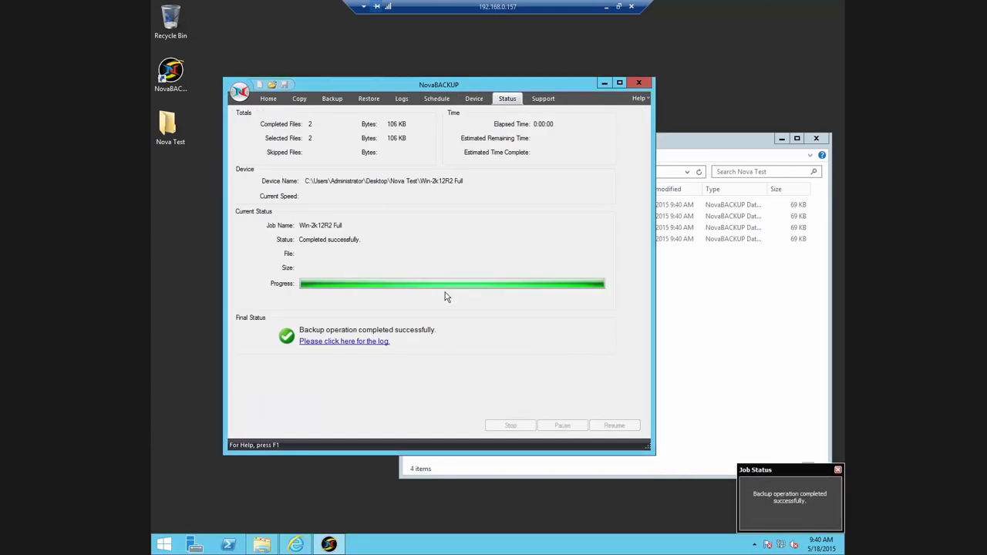
pyautogui.click(735, 307)
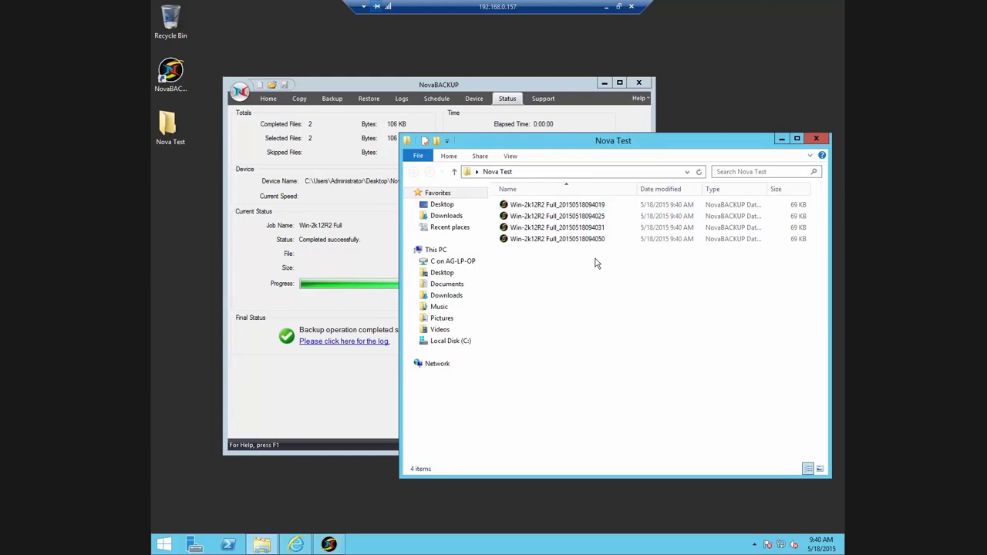
# Step: Run the Win-2k12R2 job a second time and check the Nova Test folder again
pyautogui.click(445, 101)
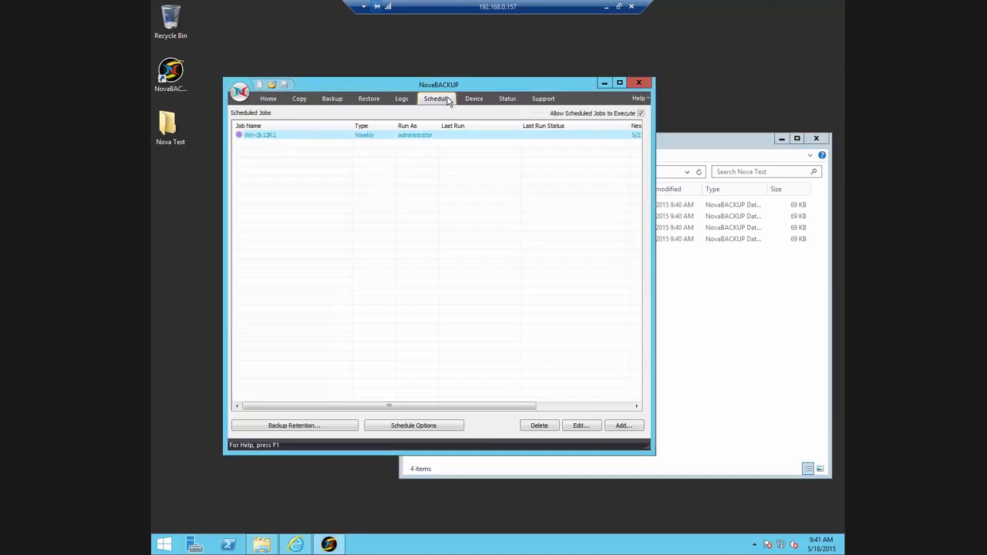
pyautogui.rightClick(280, 141)
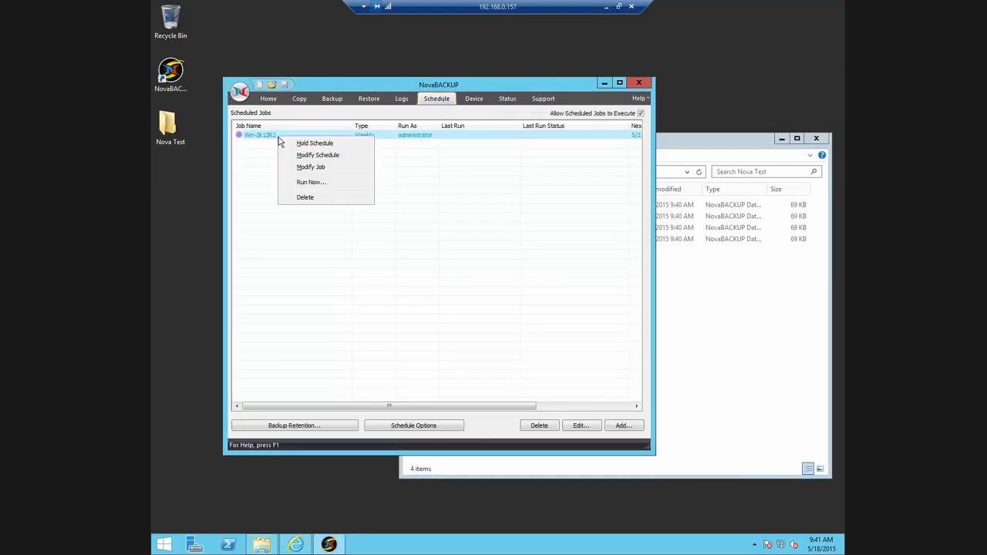
pyautogui.click(309, 183)
pyautogui.click(438, 297)
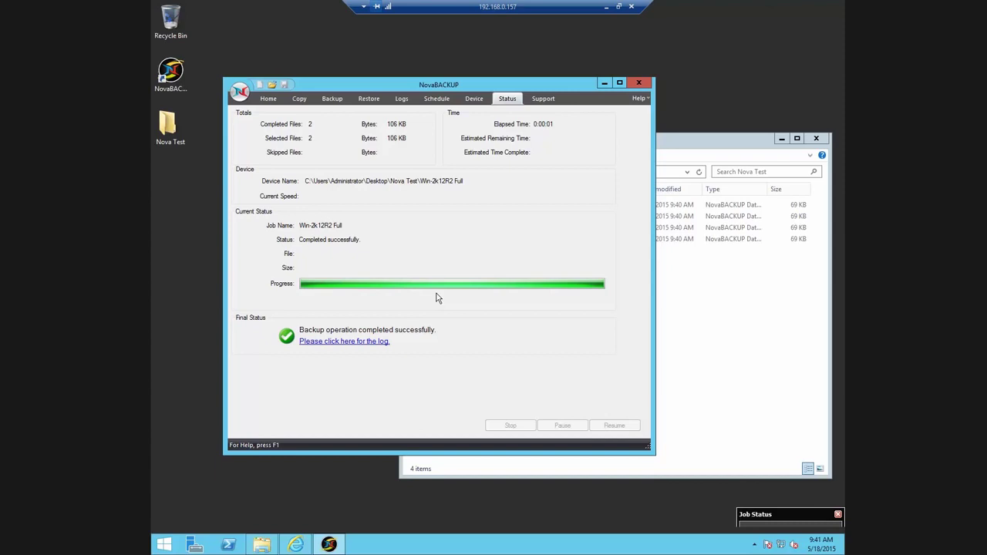
pyautogui.click(751, 303)
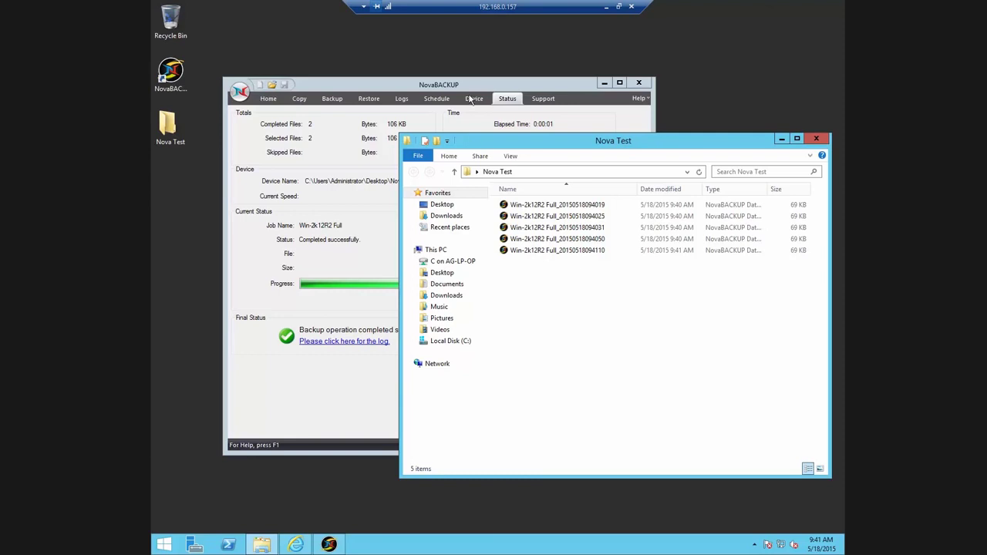
# Step: Create a new backup retention job named Win-2k12R2 Full Retention, accepting the default retention settings
pyautogui.click(444, 102)
pyautogui.click(437, 99)
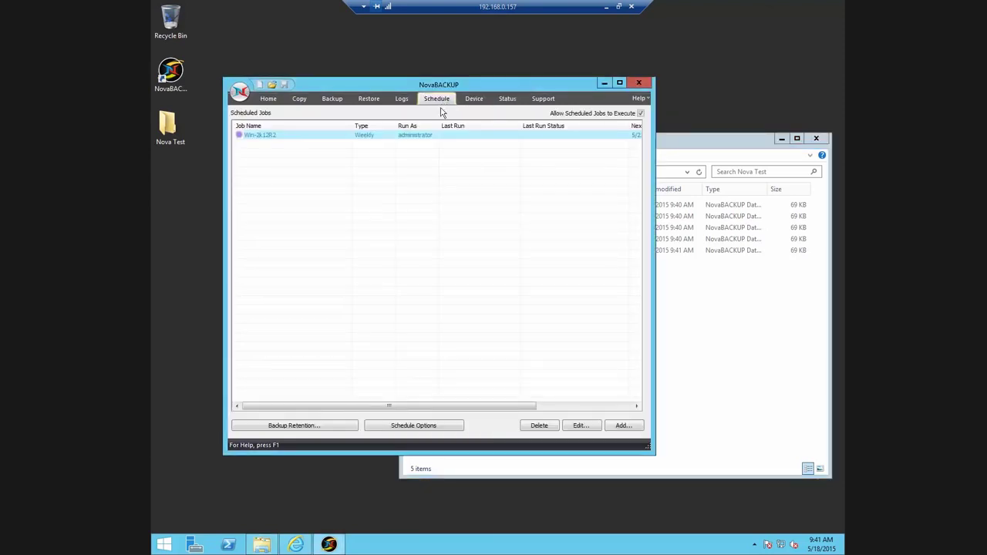
pyautogui.click(319, 425)
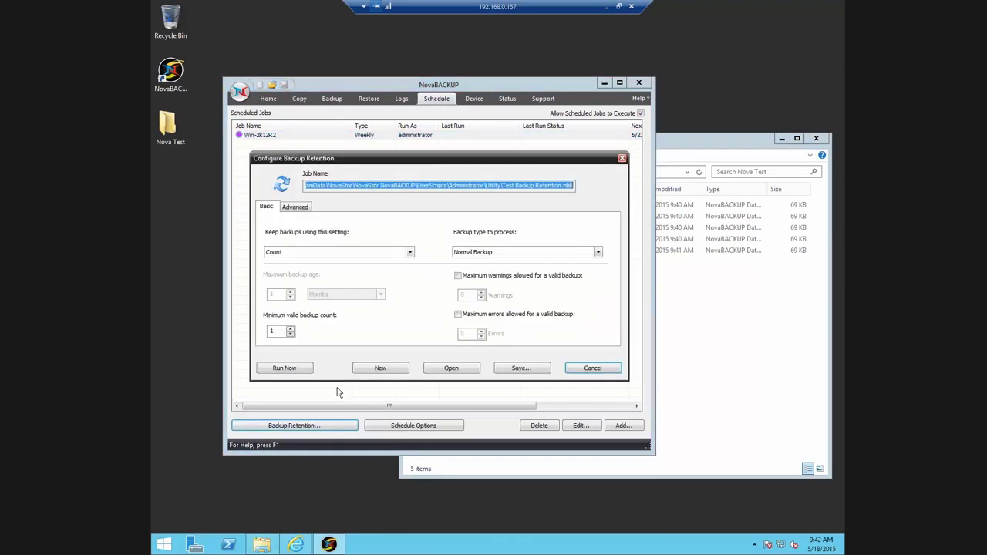
pyautogui.click(376, 369)
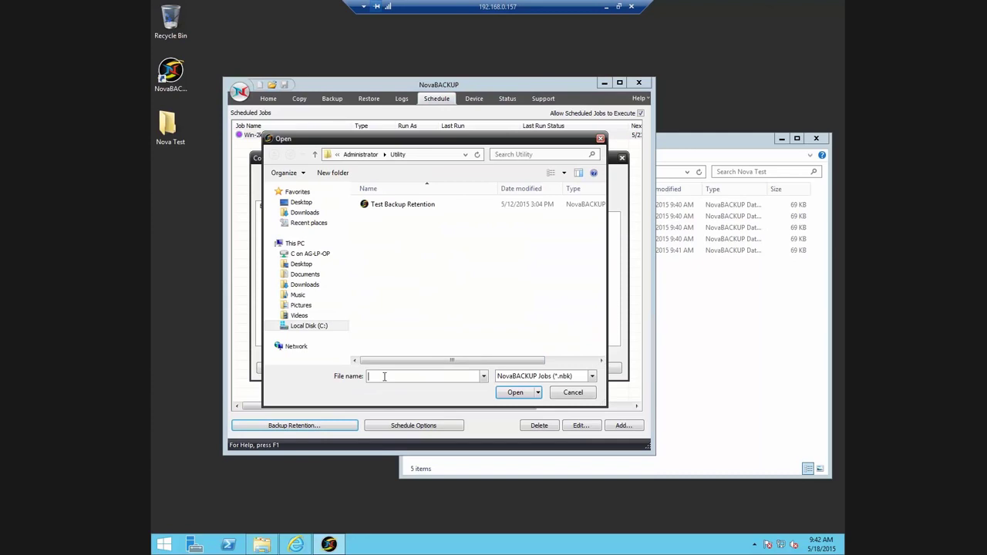
pyautogui.write('Win-2k12R2 Full')
pyautogui.write('Retention')
pyautogui.click(512, 394)
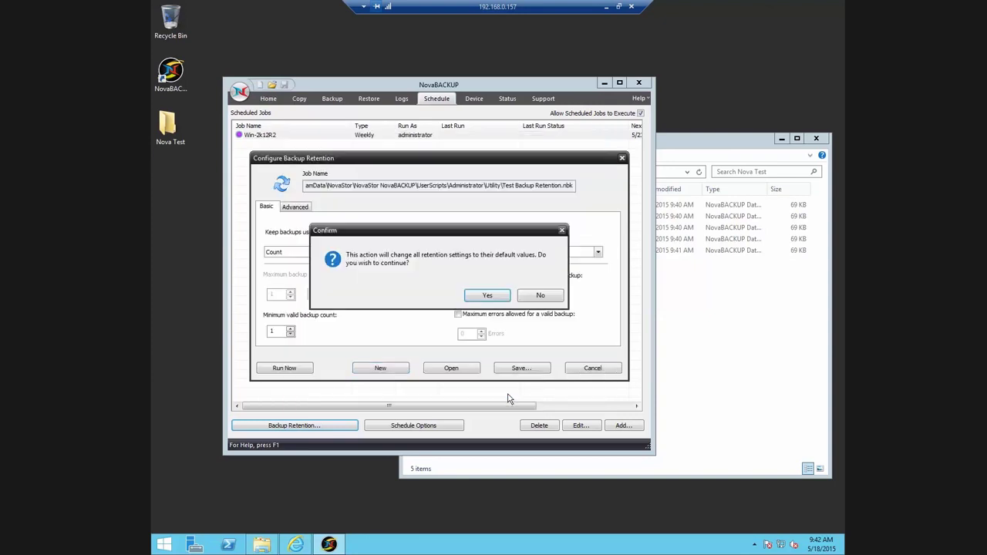
pyautogui.click(488, 297)
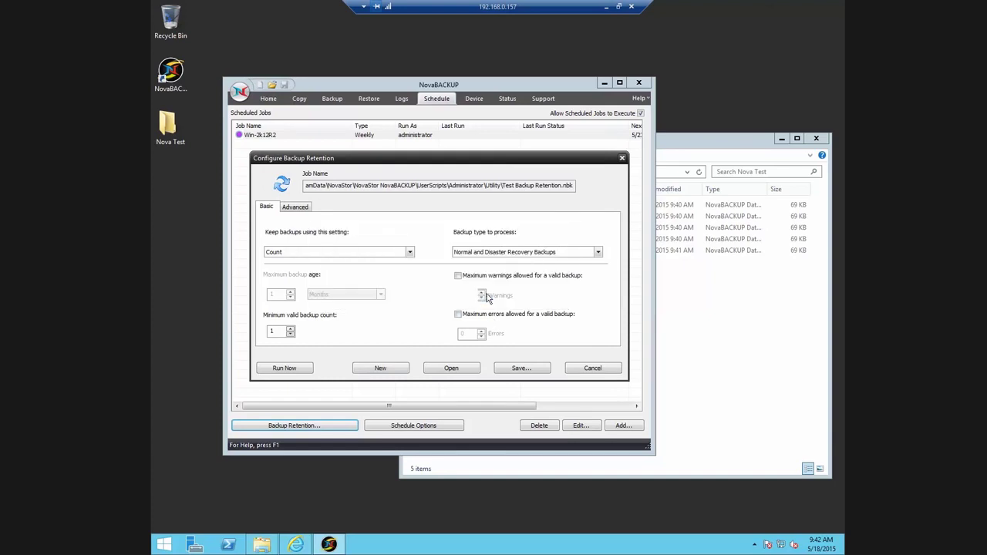
# Step: Set retention to keep backups by Count with a minimum valid backup count of 2, processing the Normal Backup type only
pyautogui.click(409, 253)
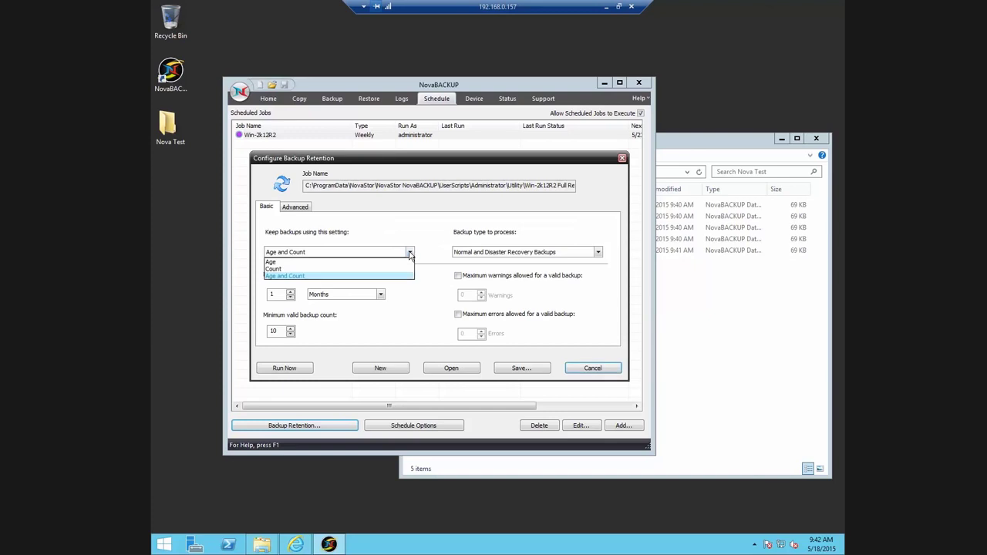
pyautogui.click(352, 270)
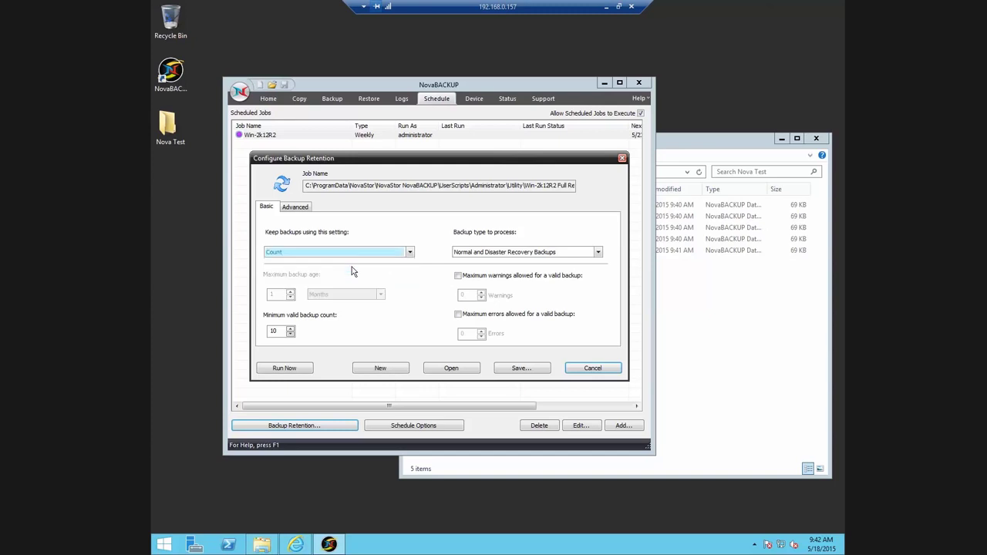
pyautogui.moveTo(277, 335); pyautogui.dragTo(259, 331)
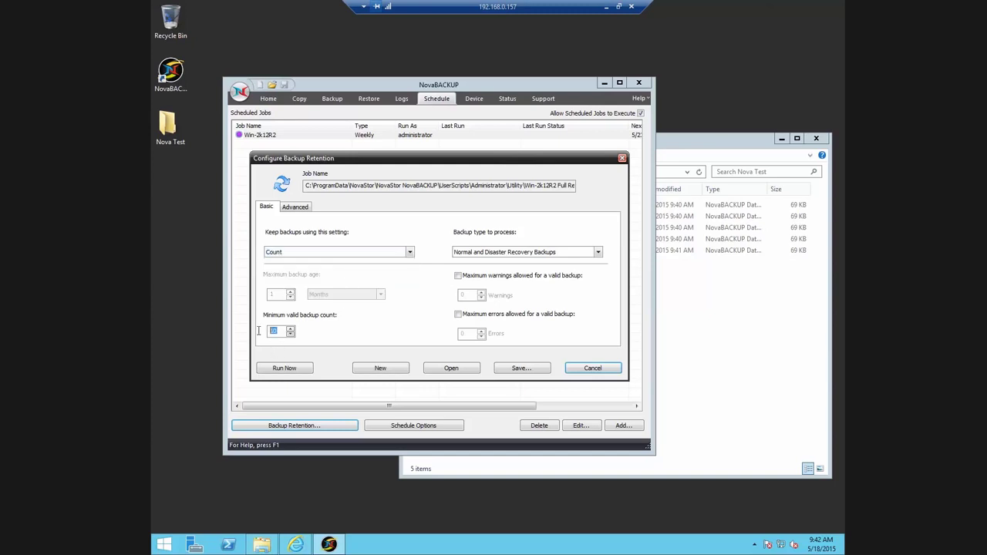
pyautogui.write('2')
pyautogui.click(598, 252)
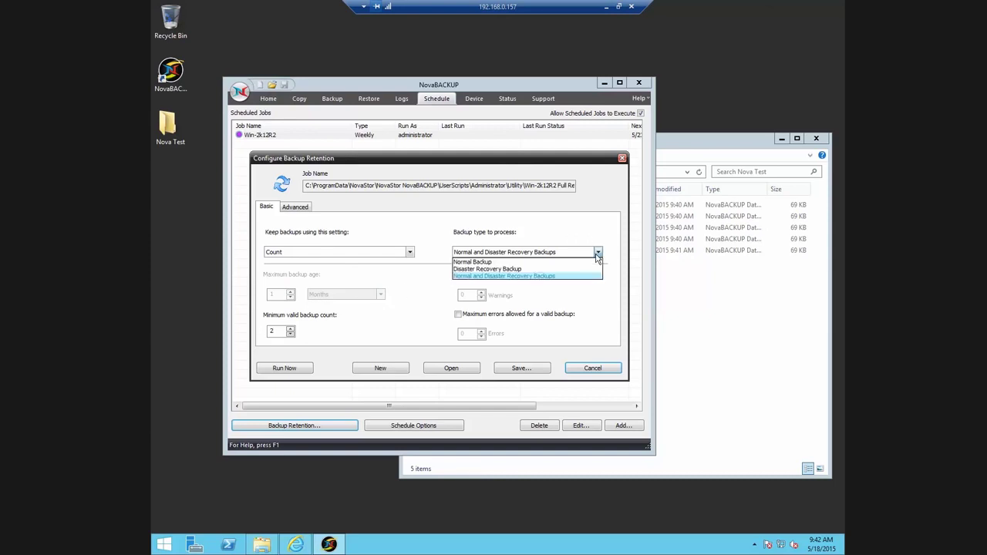
pyautogui.click(530, 264)
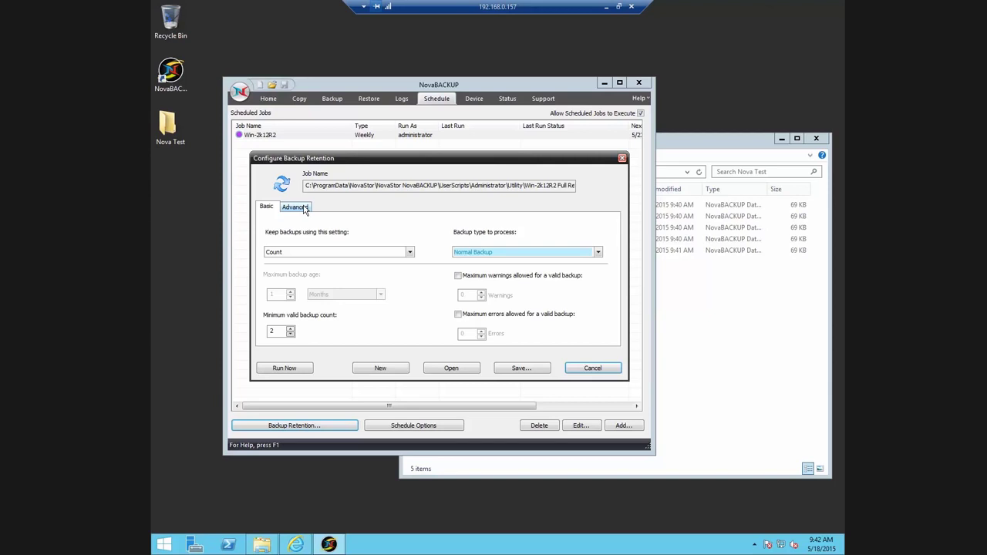
# Step: Restrict retention to Disk media named Win-2k12R2 Full, disable index/log removal for undeletable backup files, and save the job as Win-2k12R2 Full Retention
pyautogui.click(304, 210)
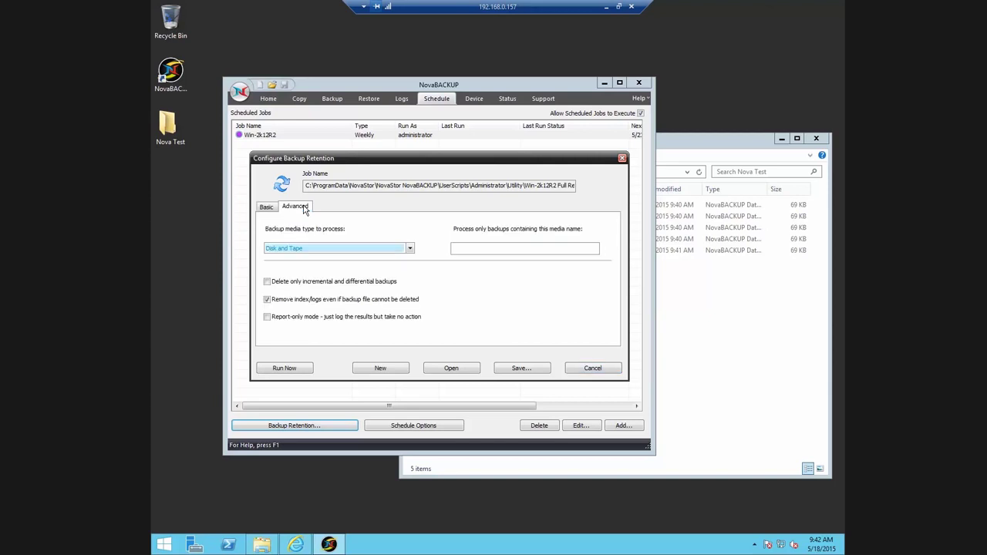
pyautogui.click(410, 249)
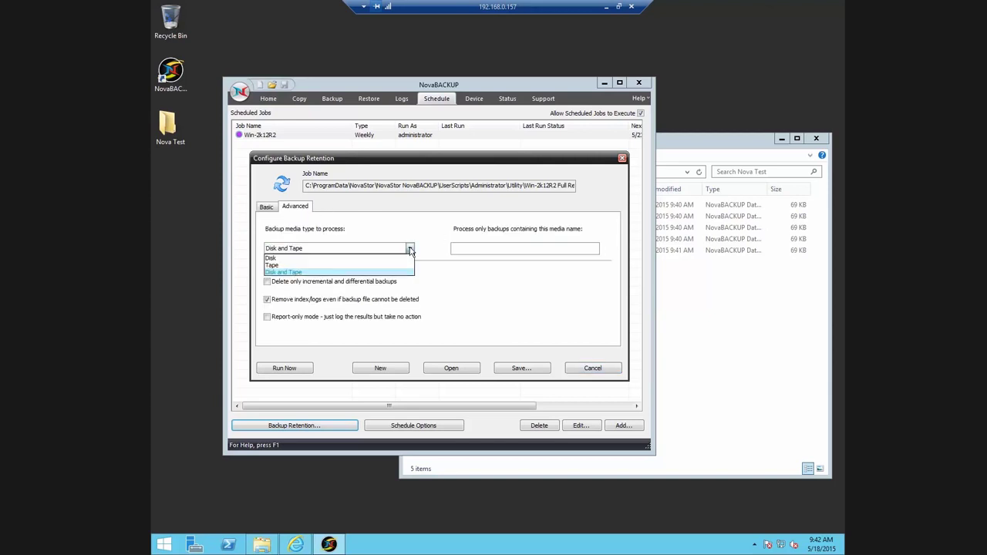
pyautogui.click(332, 259)
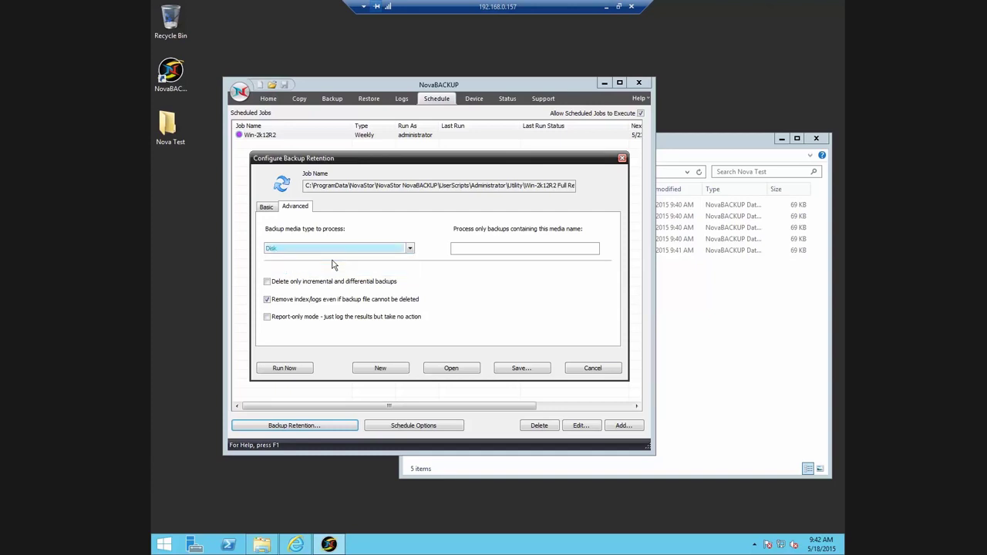
pyautogui.click(268, 301)
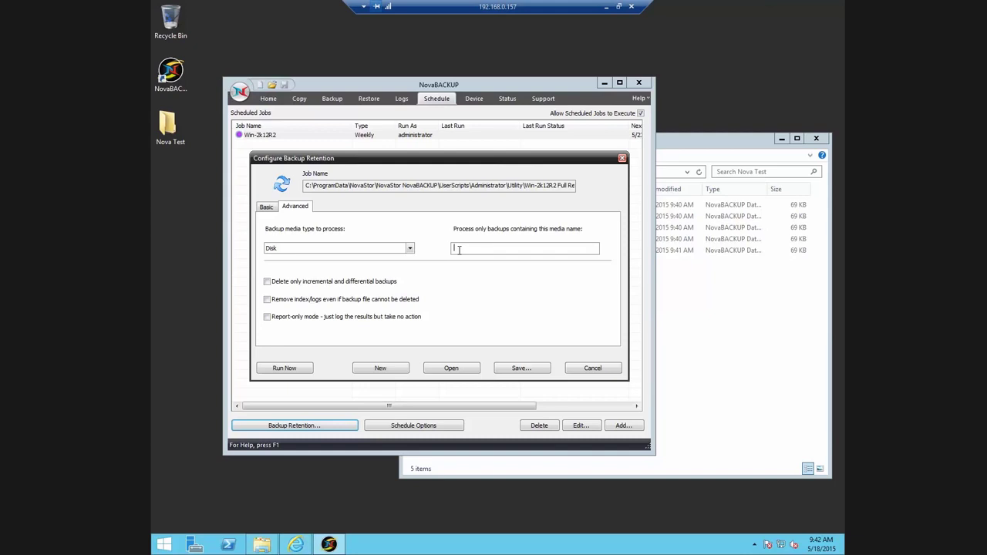
pyautogui.write('Win-2k12R2 Full')
pyautogui.click(520, 368)
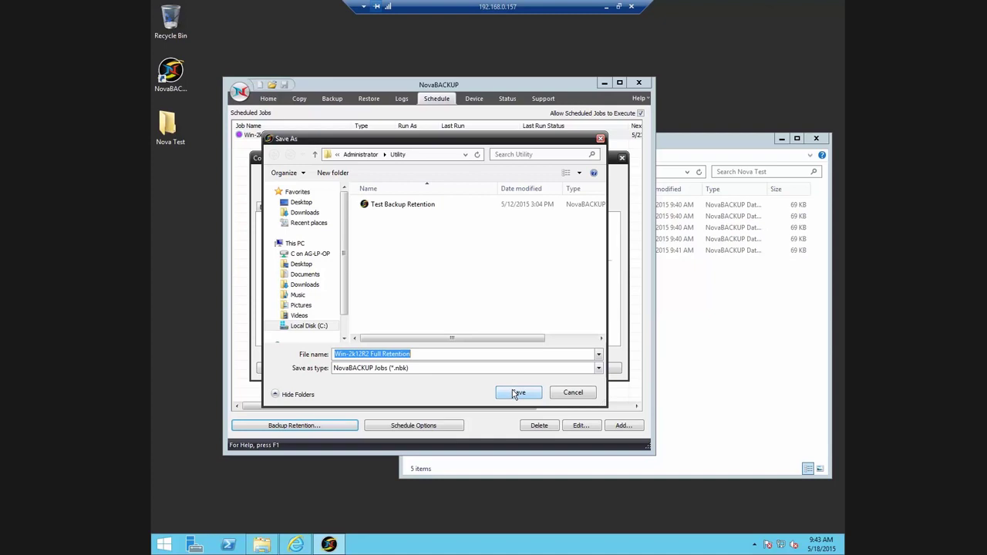
pyautogui.click(516, 393)
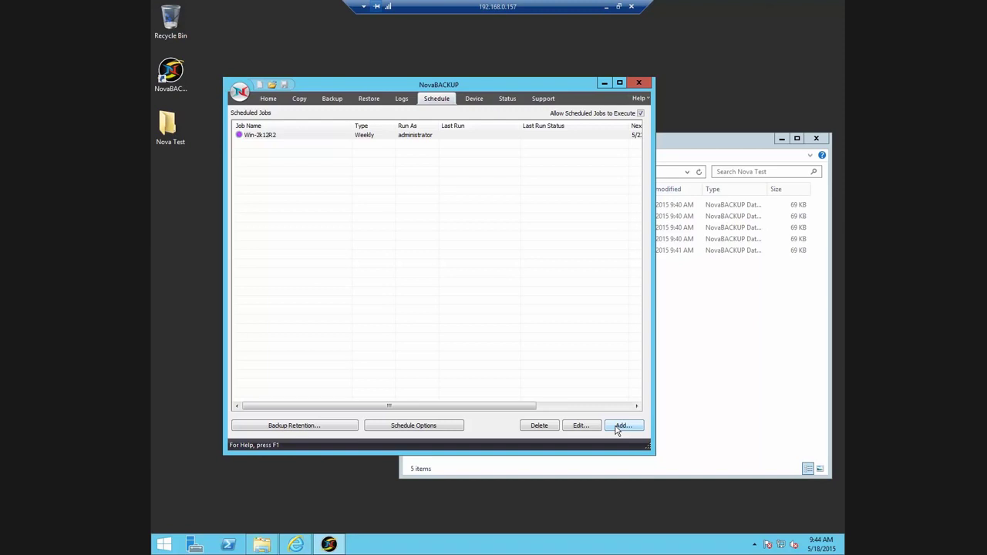
# Step: Schedule the Win-2k12R2 Full Retention job from the Utility folder to run every week, starting 5/18/2015 at 10:30:21 AM
pyautogui.click(622, 426)
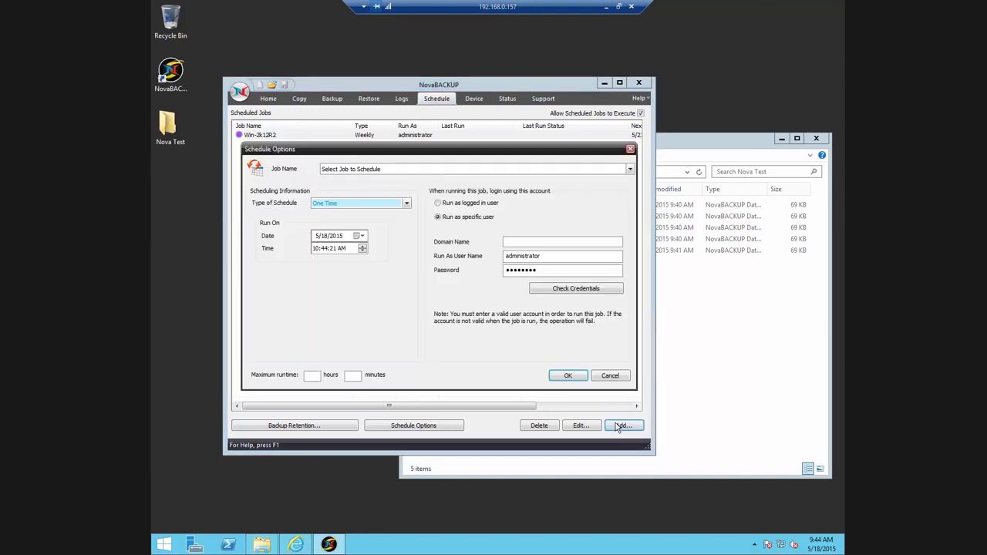
pyautogui.click(629, 169)
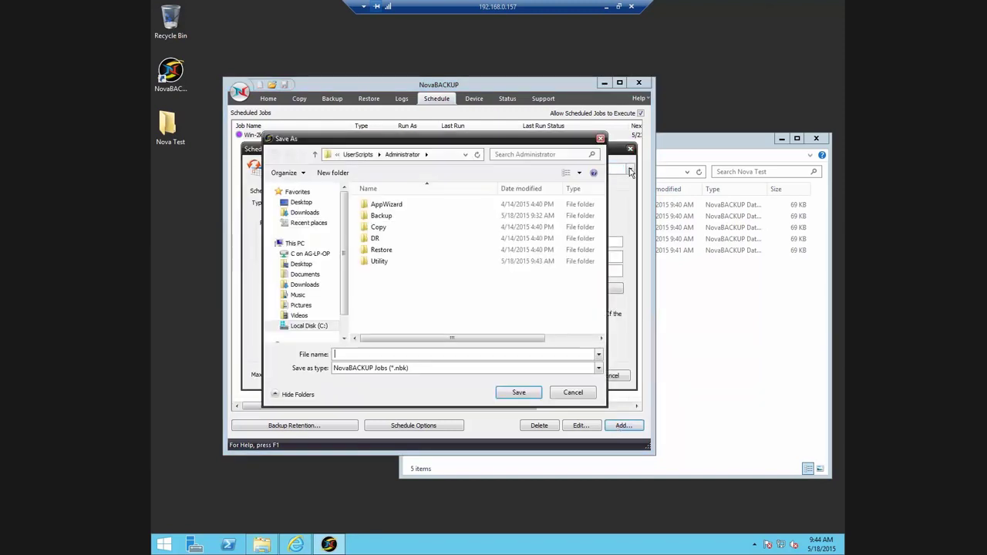
pyautogui.doubleClick(378, 261)
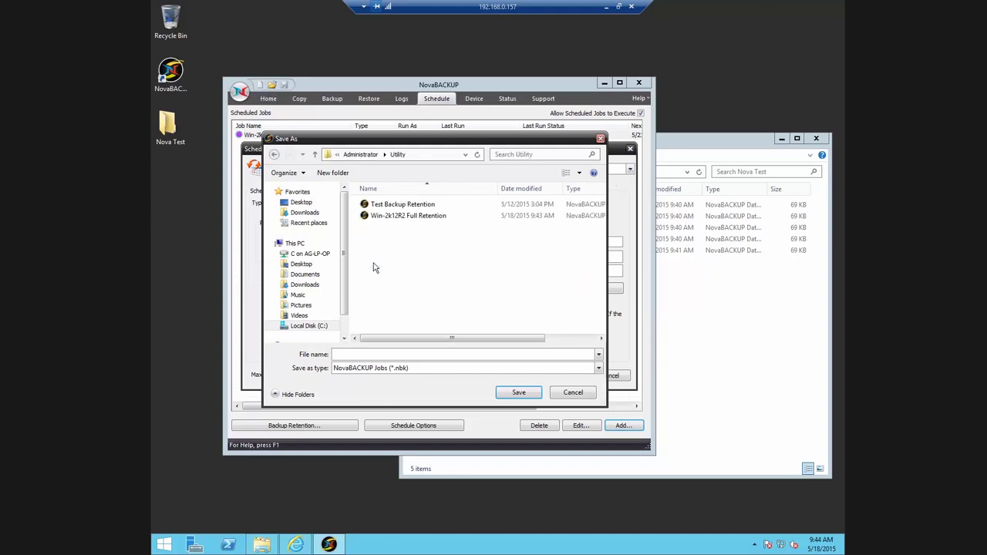
pyautogui.doubleClick(405, 216)
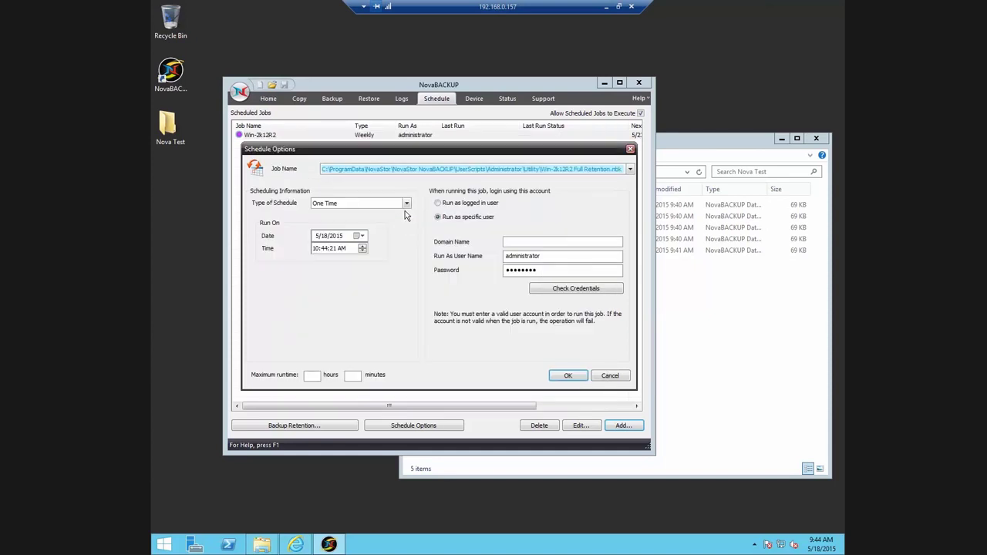
pyautogui.click(406, 204)
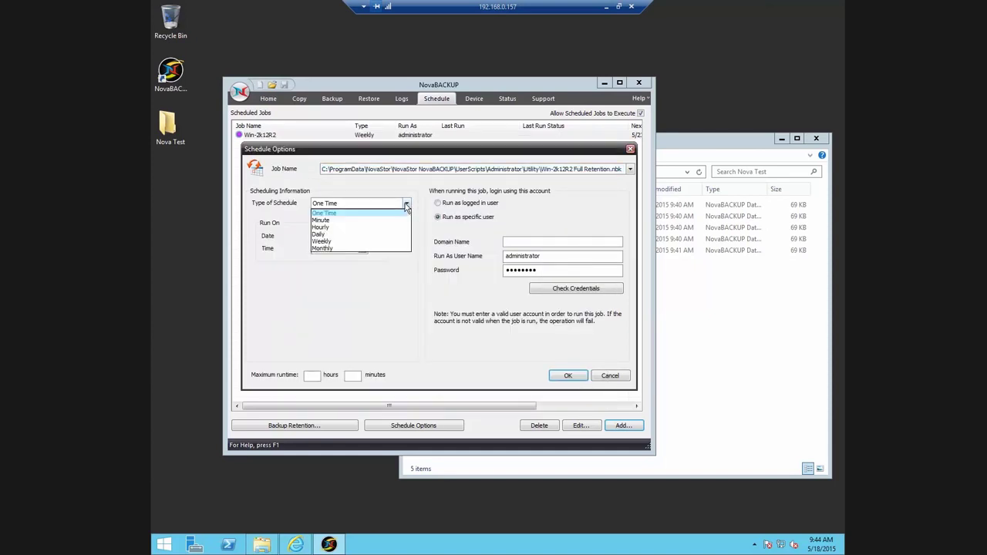
pyautogui.click(337, 242)
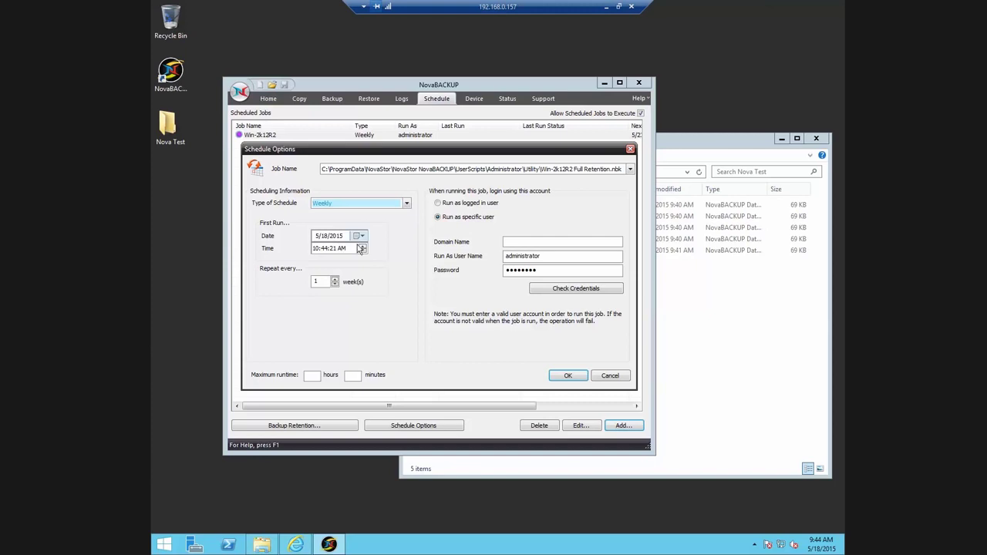
pyautogui.click(325, 249)
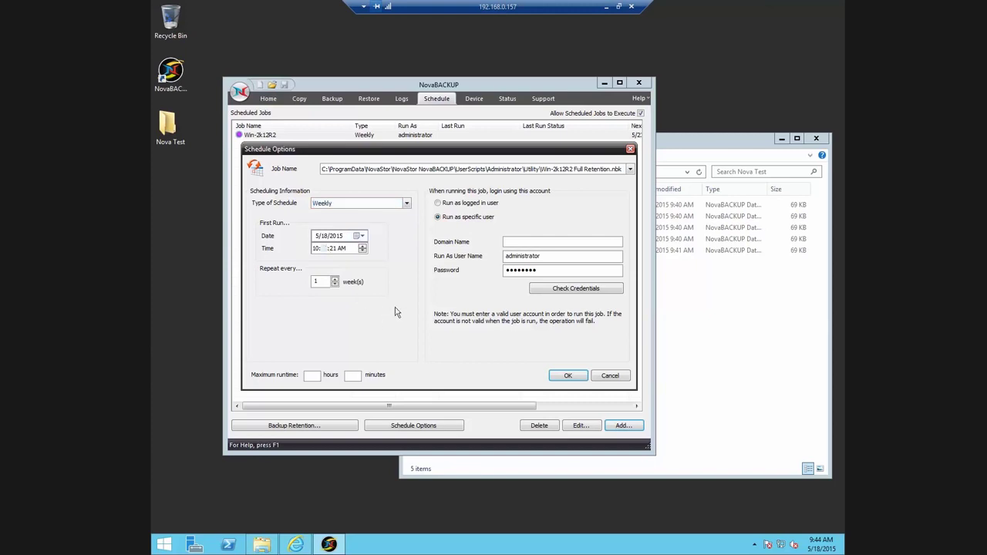
pyautogui.click(566, 375)
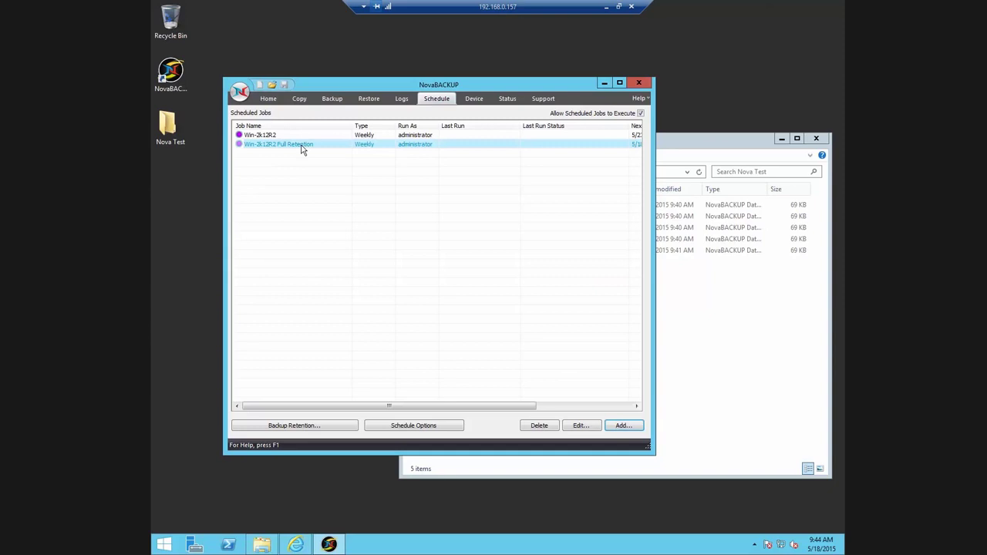
# Step: Run the scheduled Win-2k12R2 Full Retention job immediately and check the backup files in the Nova Test folder
pyautogui.rightClick(302, 150)
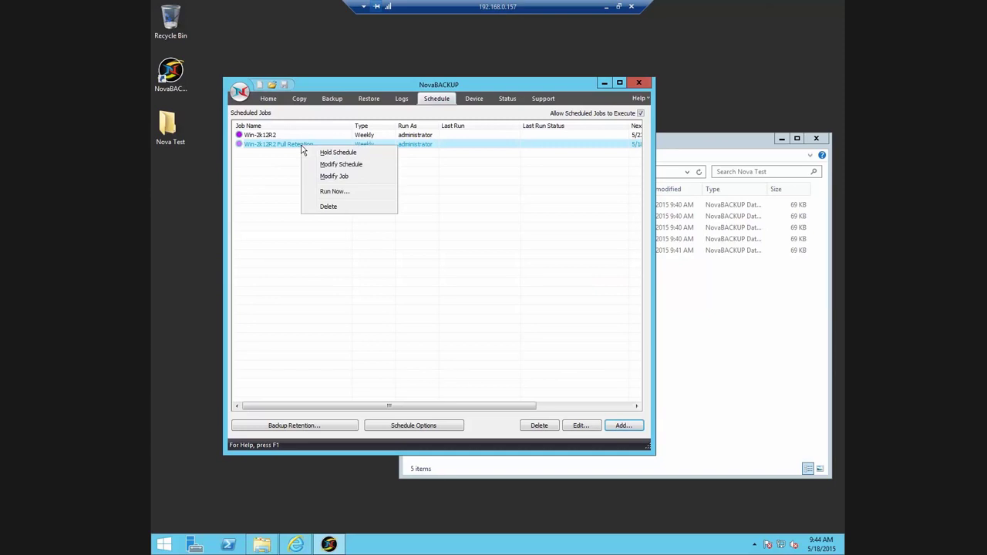
pyautogui.click(344, 198)
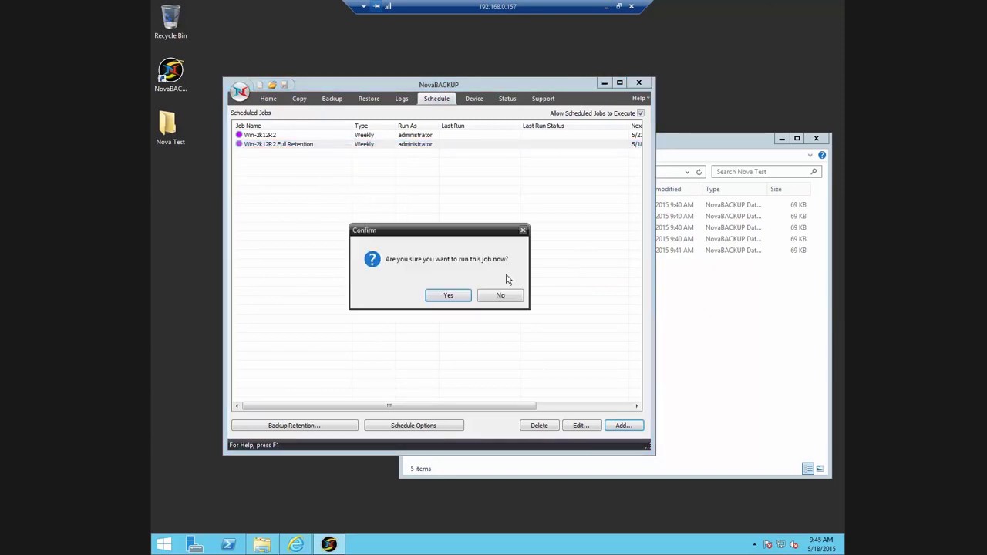
pyautogui.click(448, 298)
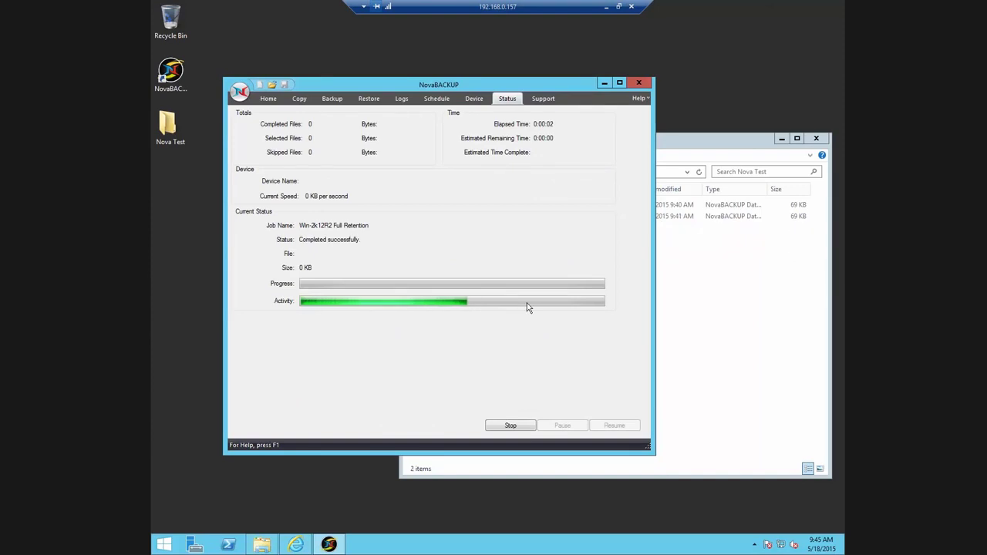
pyautogui.click(707, 302)
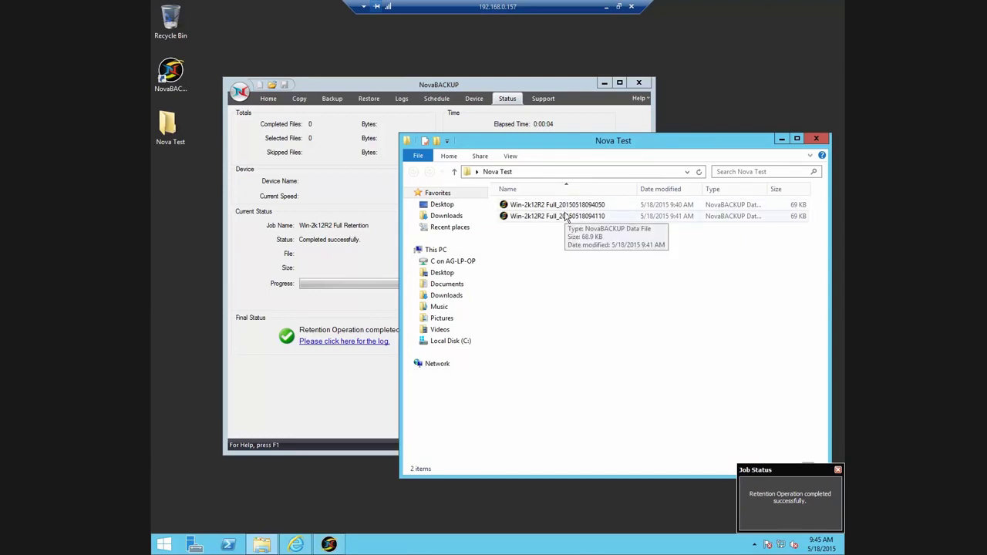
# Step: Modify the scheduled Win-2k12R2 backup job to include the Administrator's Music folder and save the job
pyautogui.click(364, 194)
pyautogui.click(334, 100)
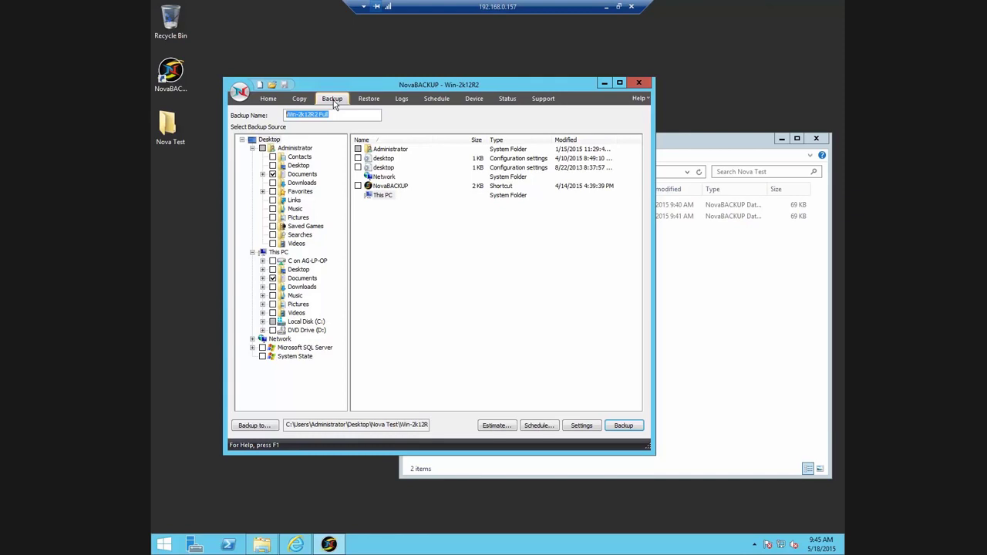
pyautogui.click(437, 99)
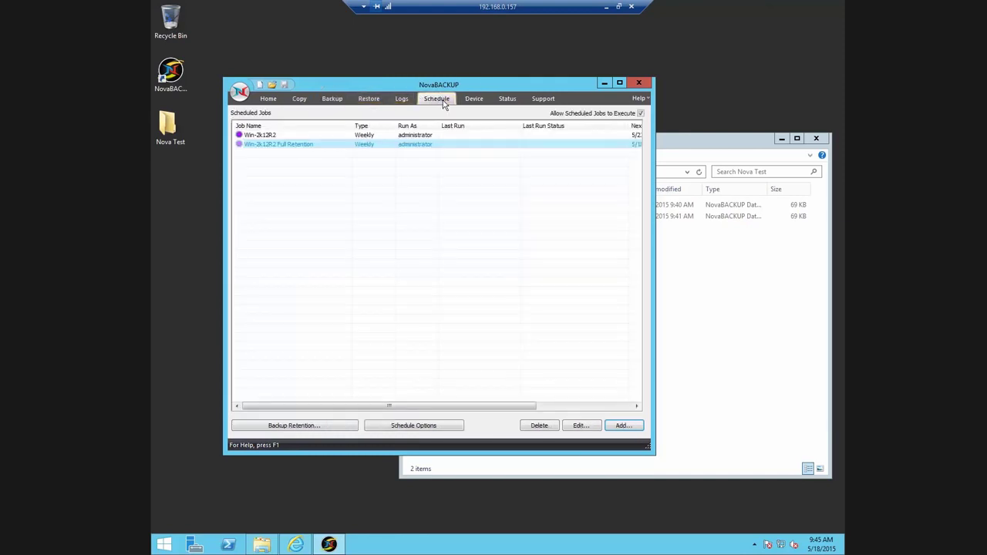
pyautogui.click(279, 136)
pyautogui.rightClick(280, 136)
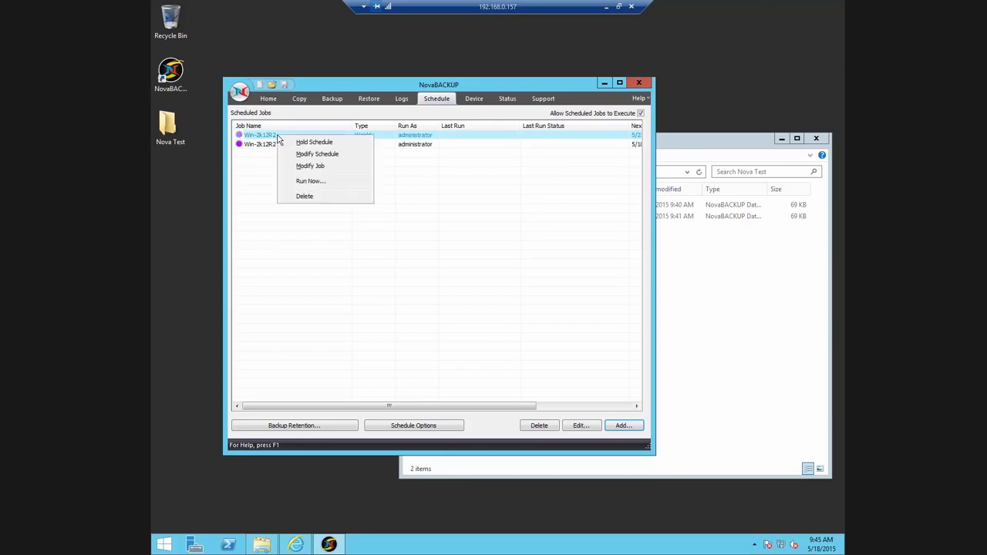
pyautogui.click(312, 167)
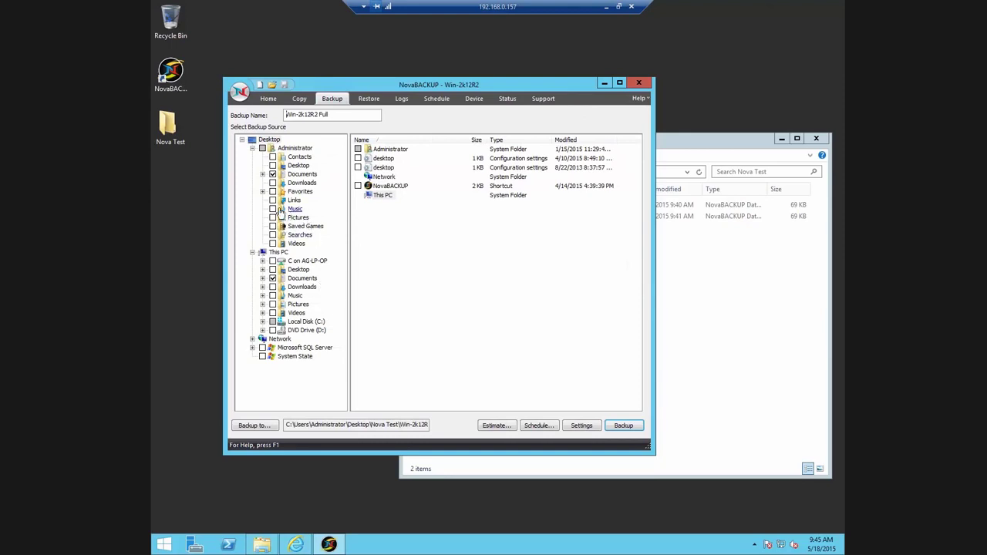
pyautogui.click(273, 209)
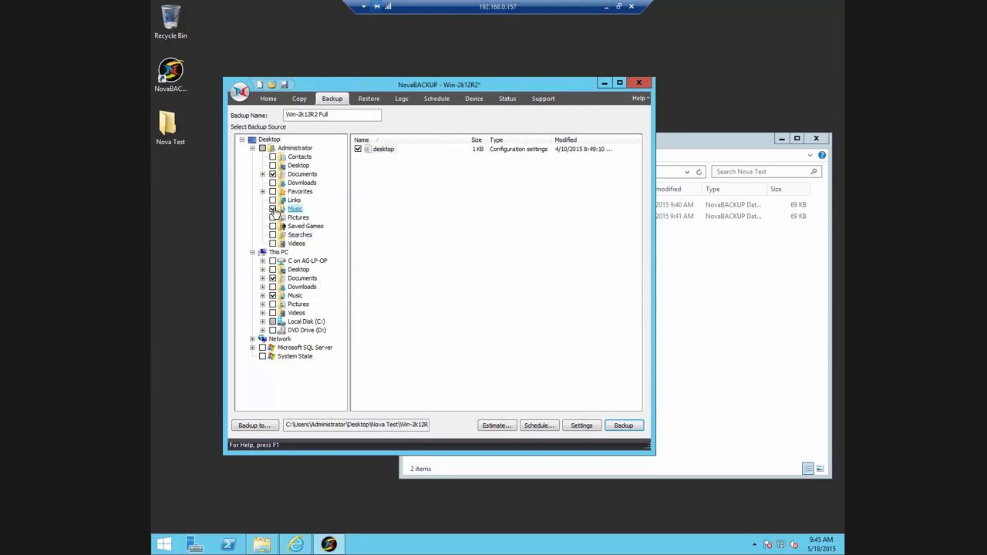
pyautogui.click(286, 85)
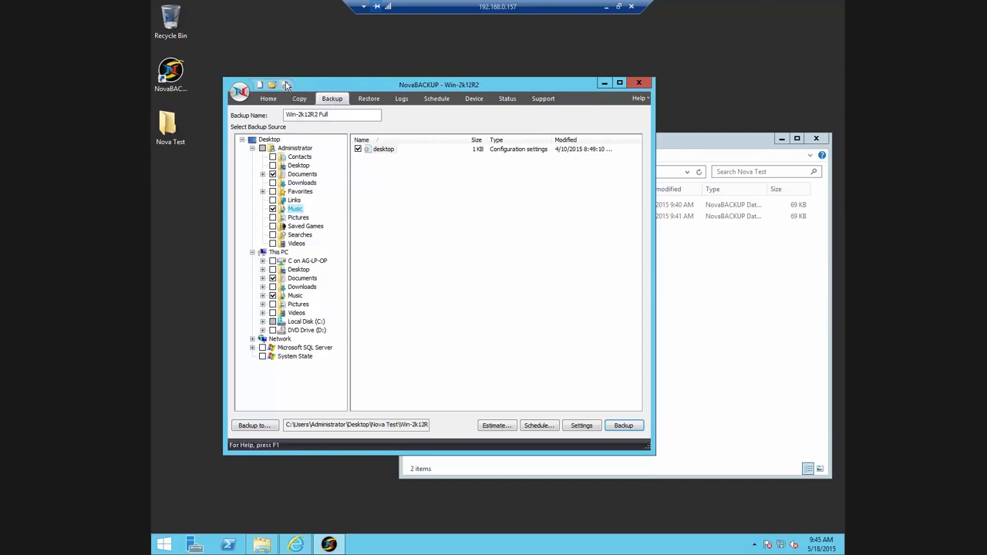
# Step: Change the Win-2k12R2 job's schedule to Daily, restricted to chosen weekdays including Monday and Wednesday, and apply it
pyautogui.click(434, 101)
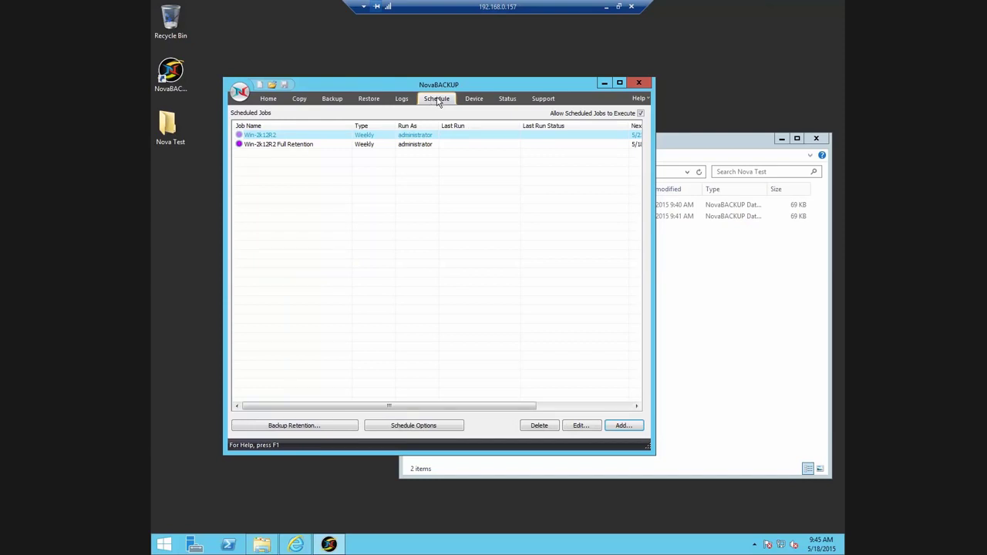
pyautogui.rightClick(270, 142)
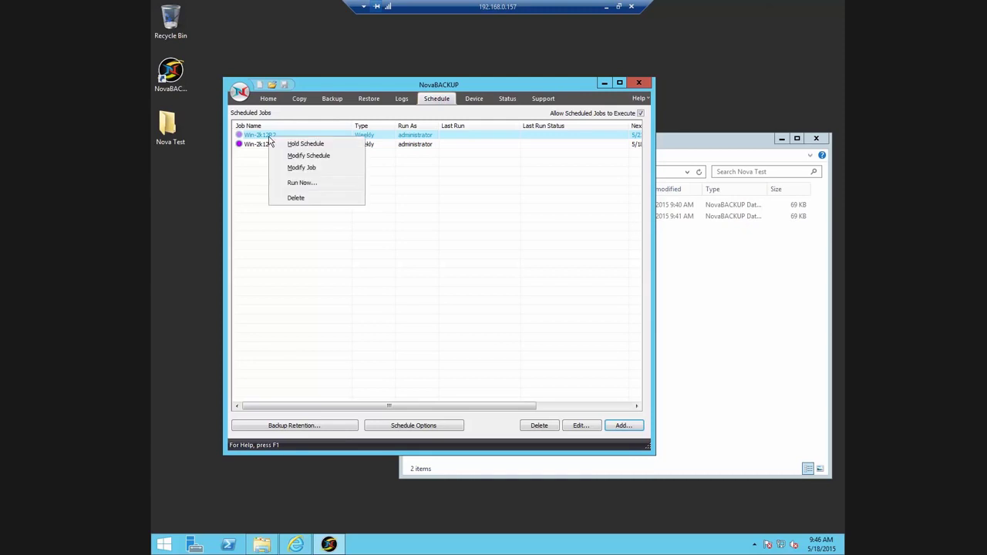
pyautogui.click(323, 156)
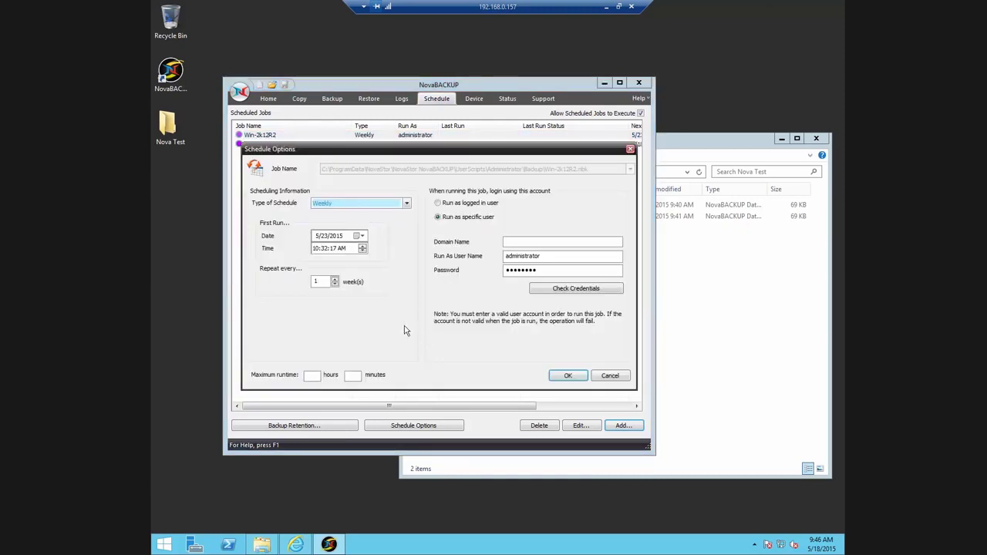
pyautogui.click(406, 204)
pyautogui.click(361, 238)
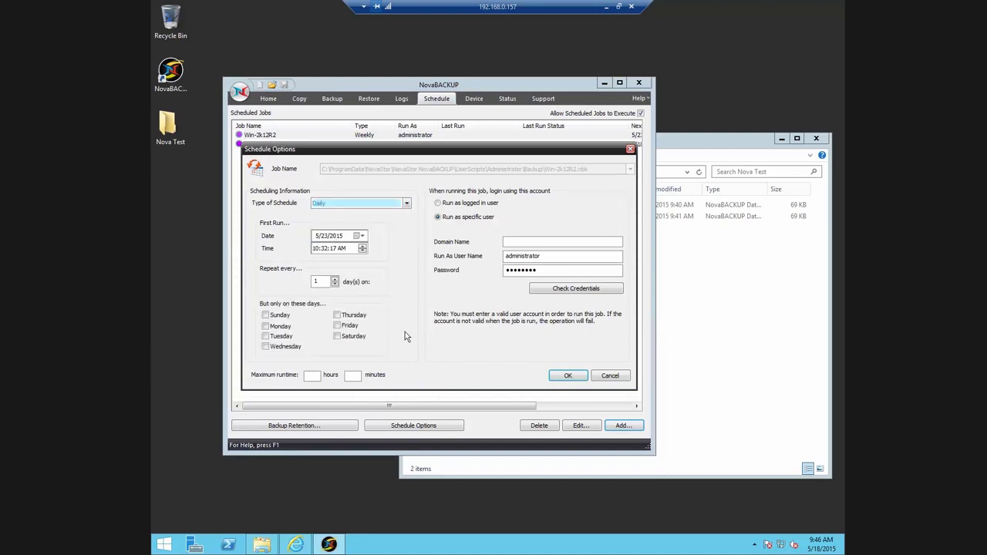
pyautogui.click(265, 344)
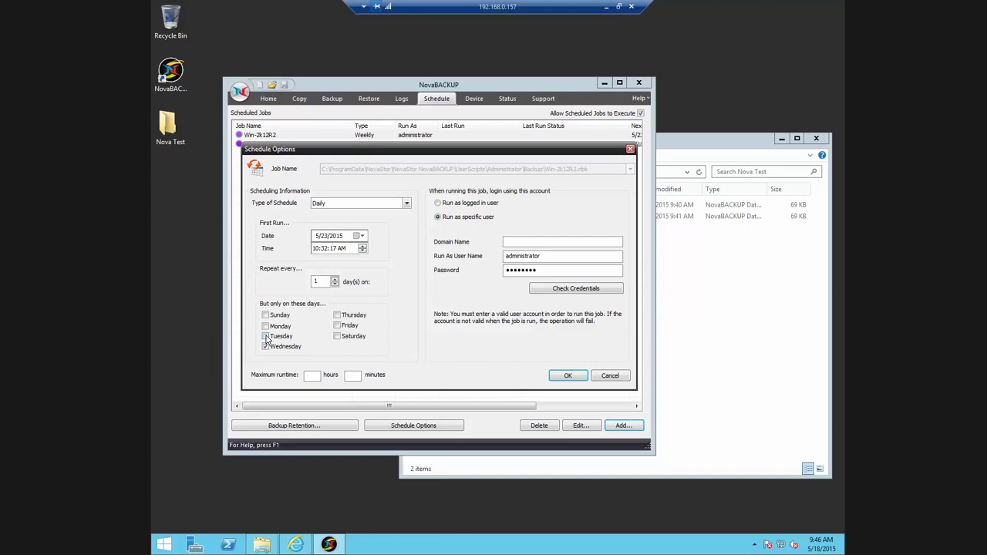
pyautogui.click(265, 326)
pyautogui.write('00')
pyautogui.click(568, 378)
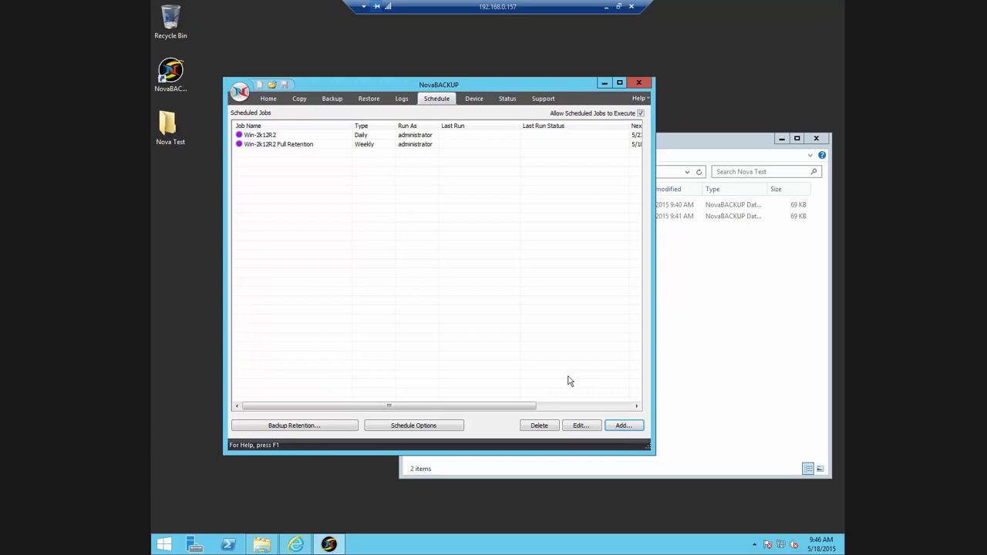
# Step: Open the Win-2k12R2 Full Retention job, edit its minimum valid backup count, and save it over the existing job file
pyautogui.click(310, 426)
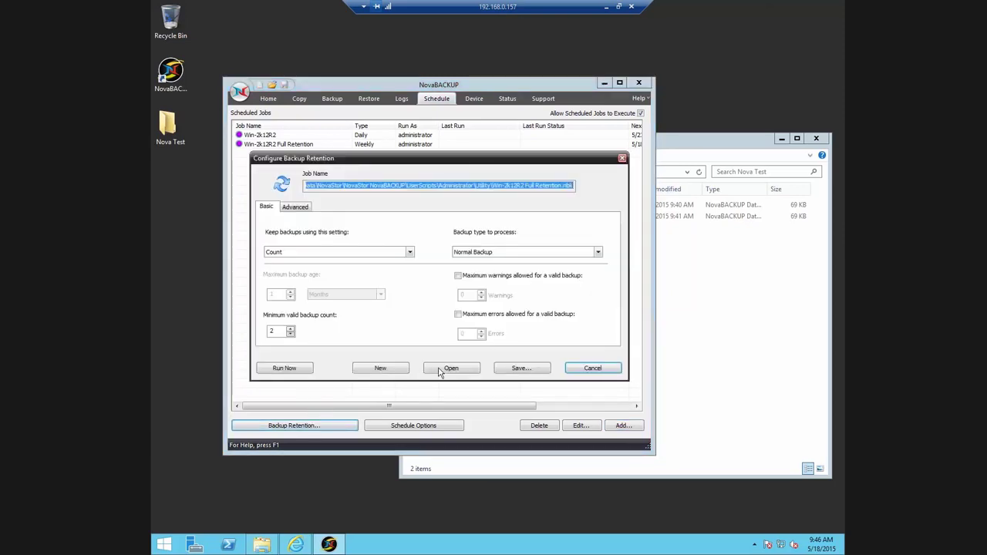
pyautogui.click(474, 369)
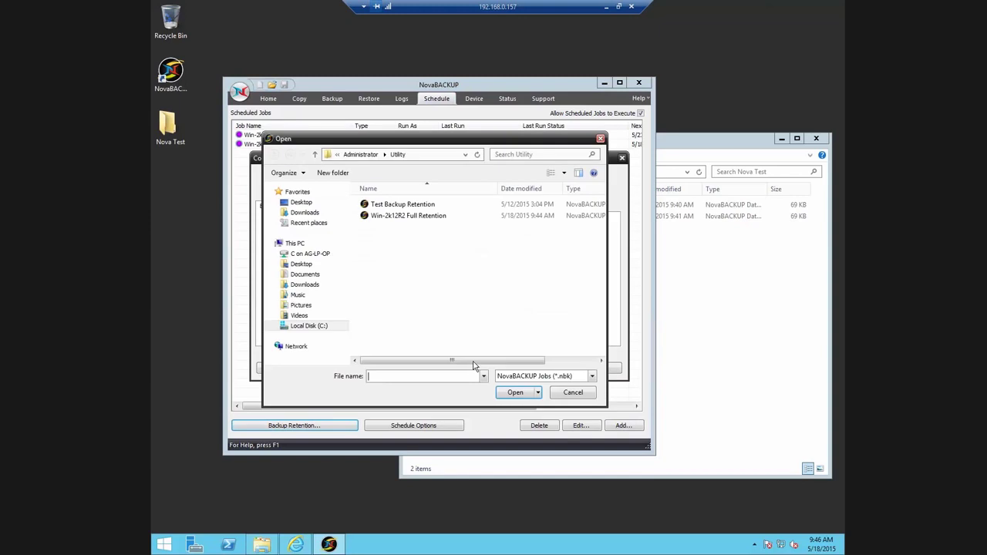
pyautogui.doubleClick(408, 216)
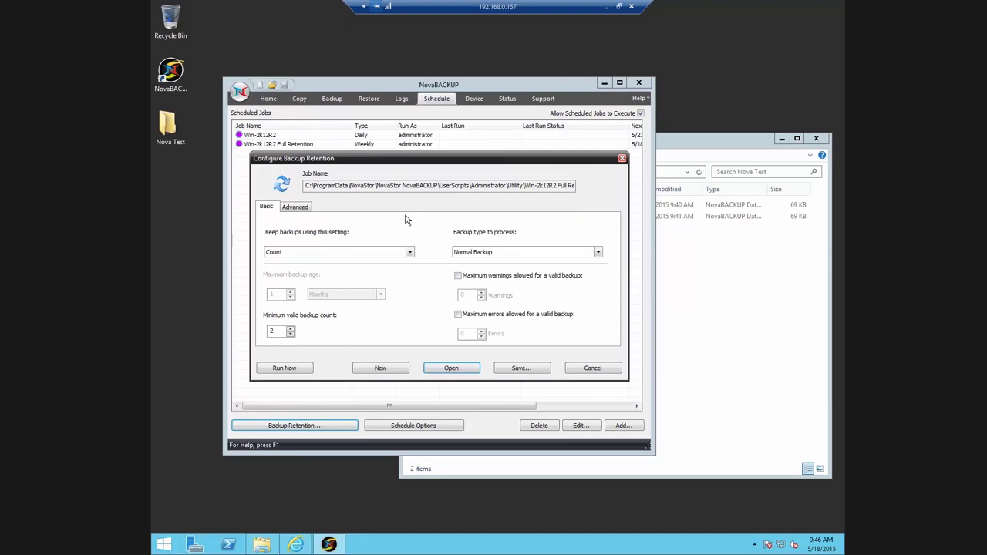
pyautogui.click(279, 331)
pyautogui.moveTo(279, 330); pyautogui.dragTo(270, 331)
pyautogui.click(521, 369)
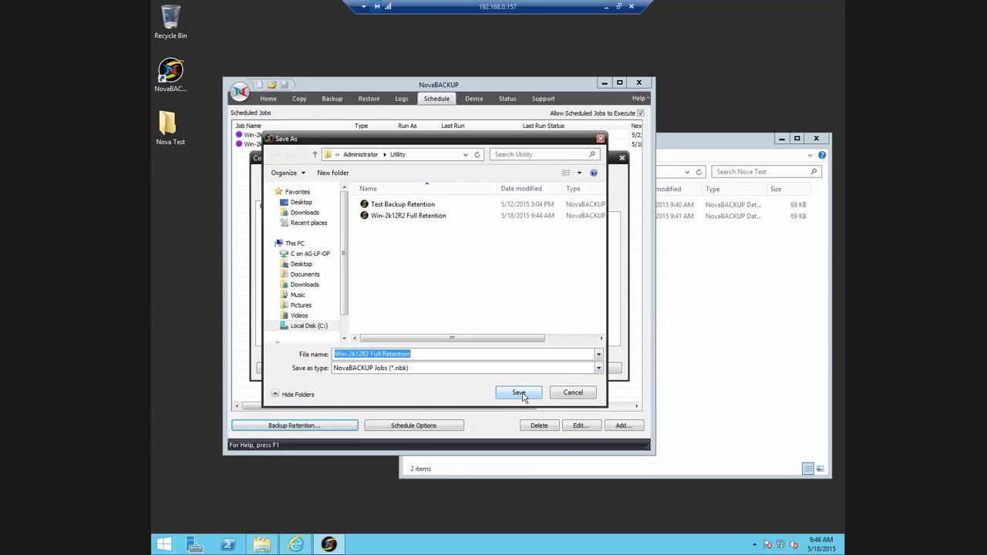
pyautogui.click(520, 392)
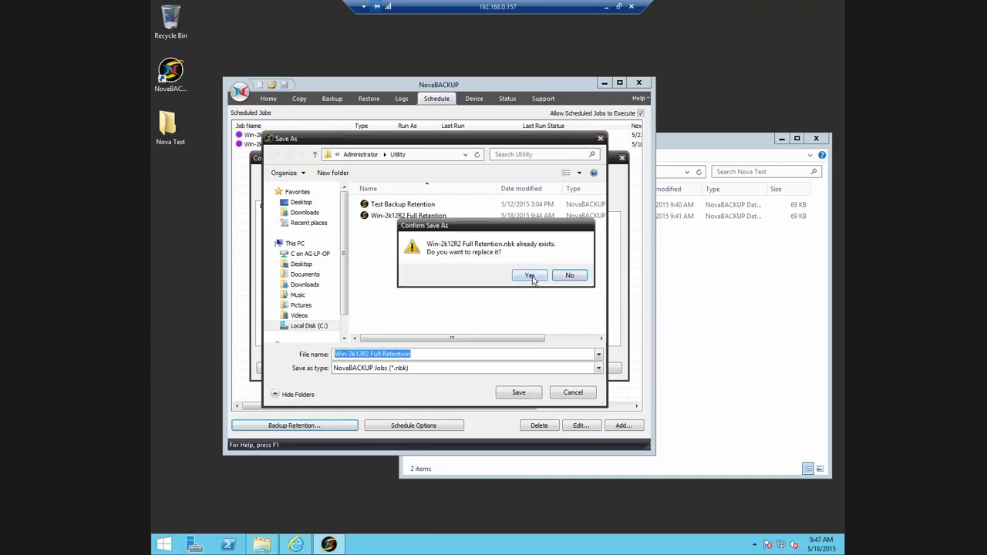
pyautogui.click(530, 276)
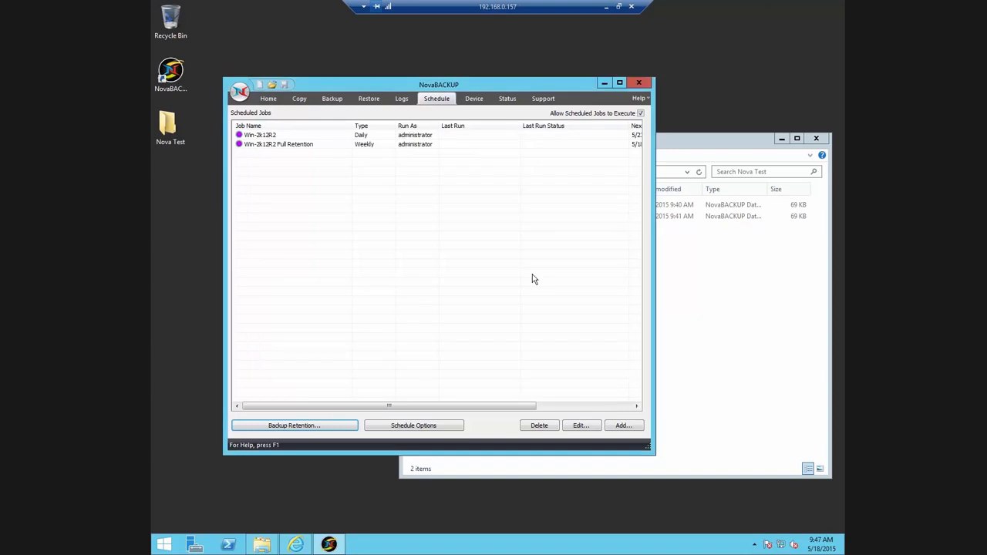
# Step: Reschedule the Win-2k12R2 Full Retention job as Daily on Monday and Wednesday, with a start time of 9:50:21, and apply it
pyautogui.click(292, 145)
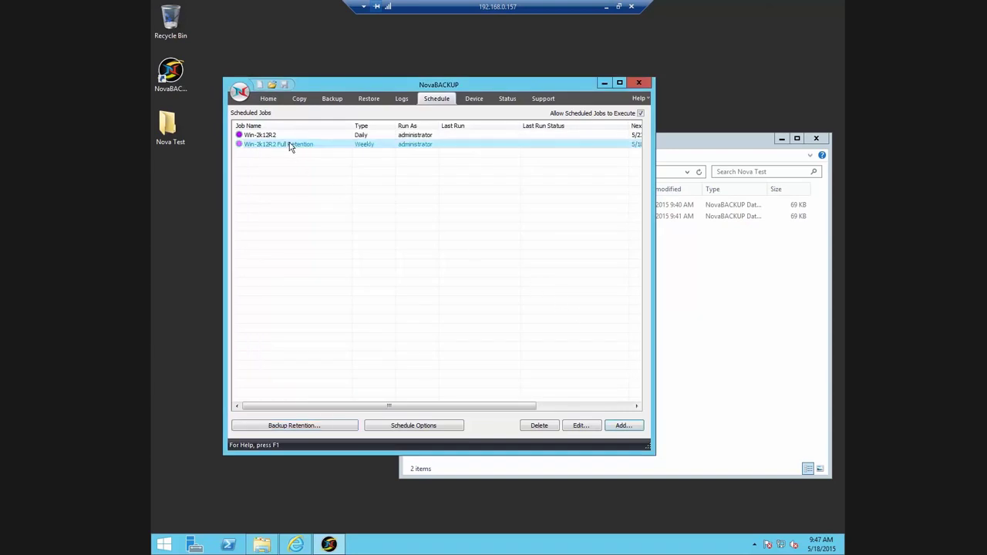
pyautogui.rightClick(292, 148)
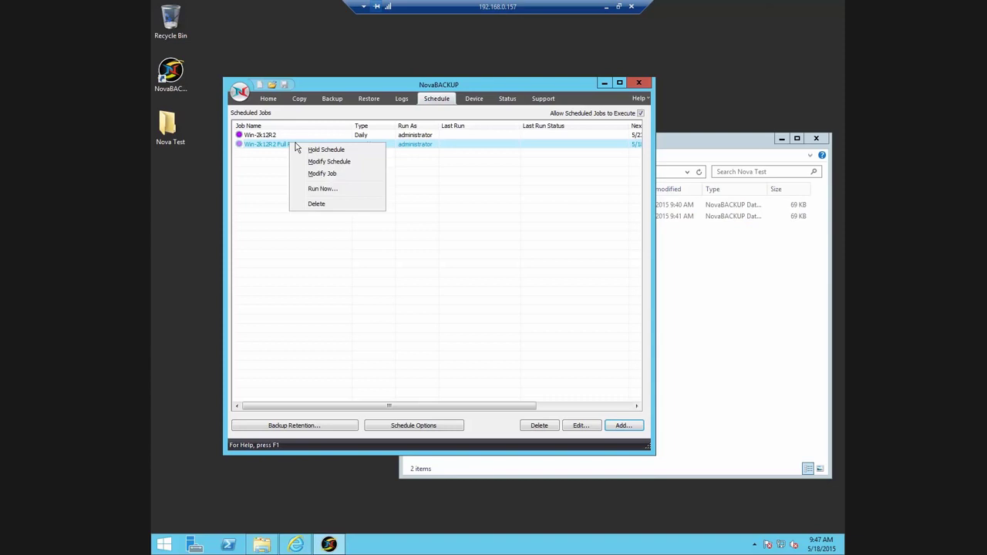
pyautogui.click(355, 162)
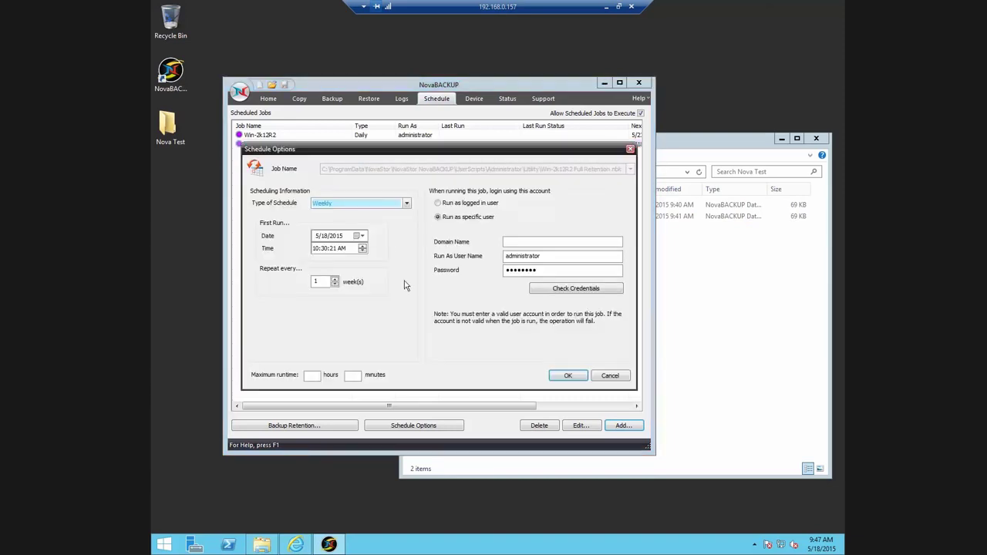
pyautogui.click(406, 203)
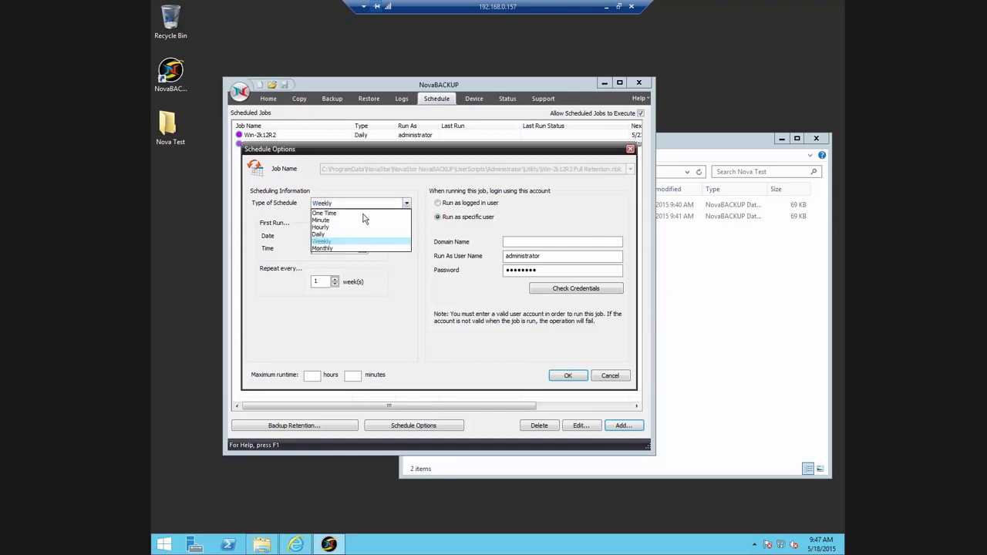
pyautogui.click(332, 237)
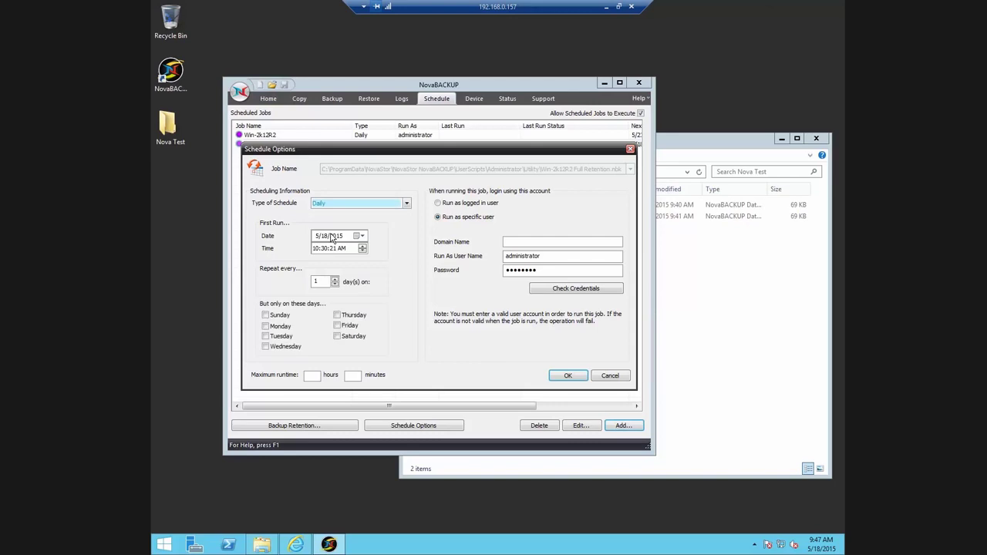
pyautogui.click(266, 327)
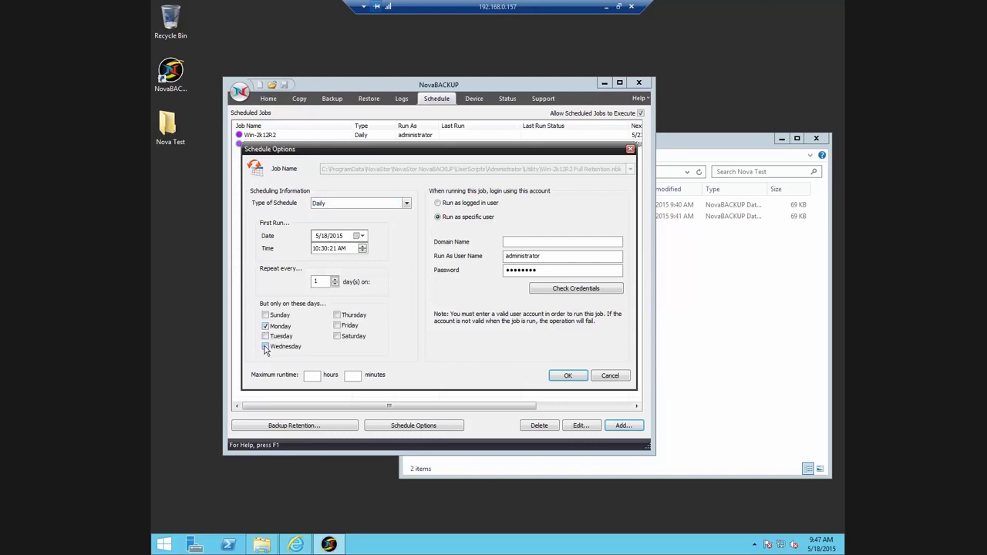
pyautogui.click(266, 347)
pyautogui.click(318, 248)
pyautogui.write('9:50:21')
pyautogui.click(569, 375)
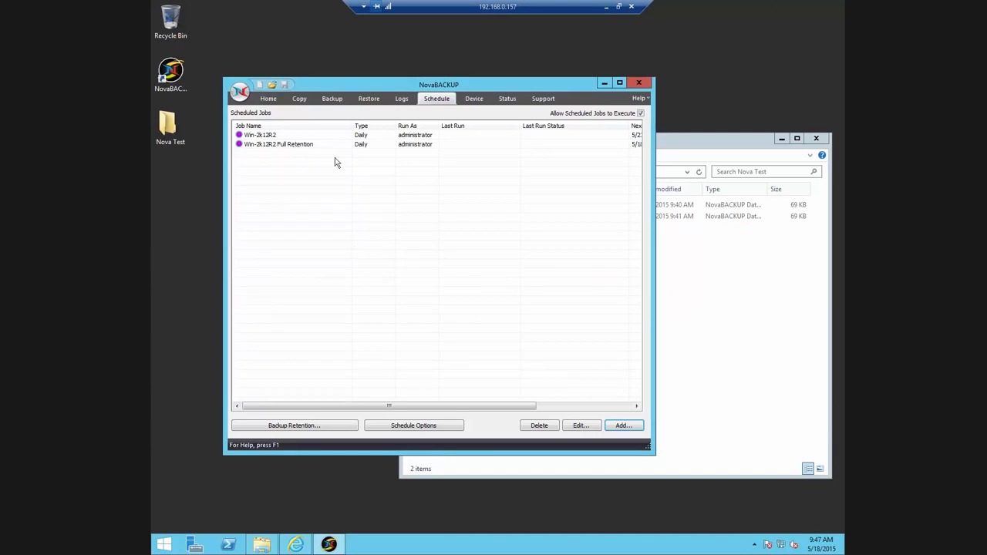
# Step: Run the scheduled Win-2k12R2 backup job immediately and check the backup files in the Nova Test folder
pyautogui.click(279, 136)
pyautogui.rightClick(278, 136)
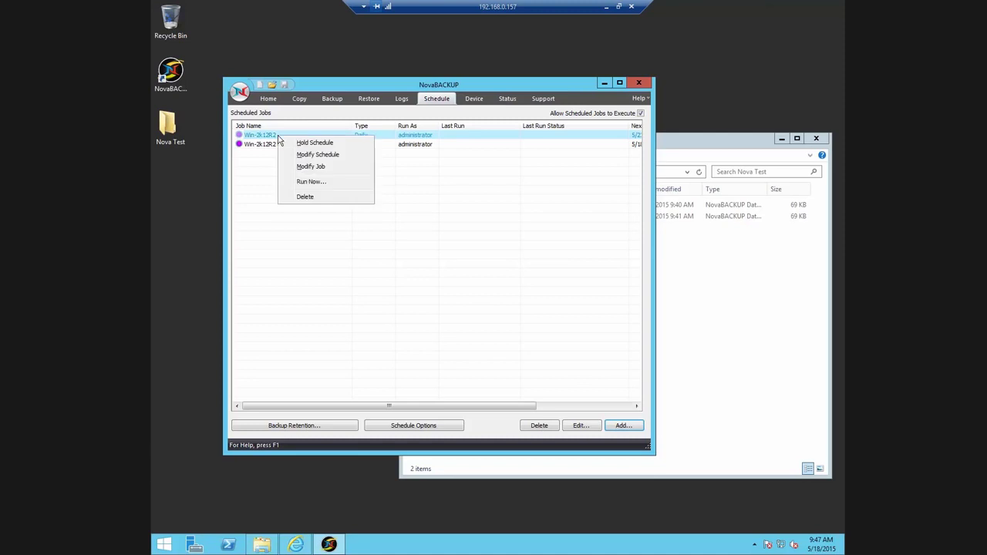
pyautogui.click(329, 190)
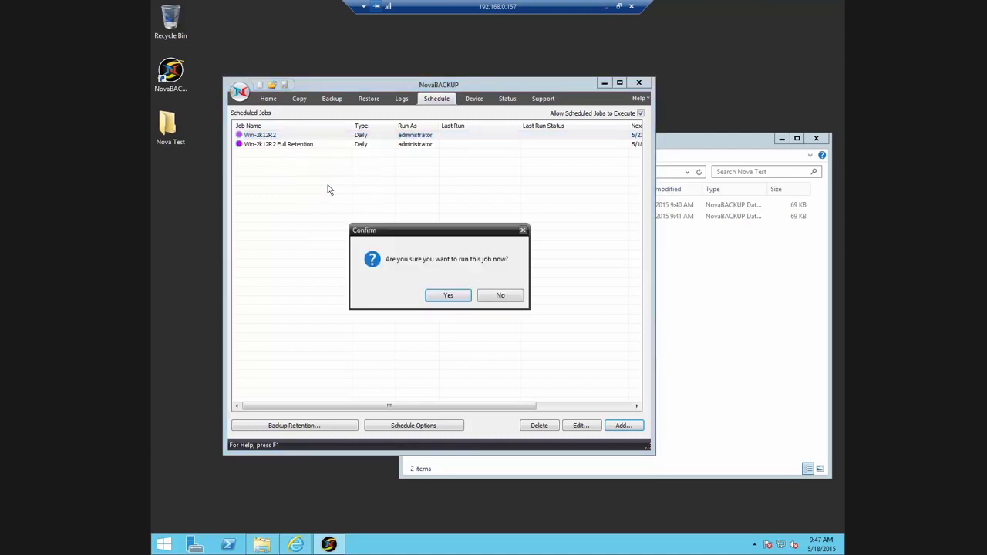
pyautogui.click(448, 297)
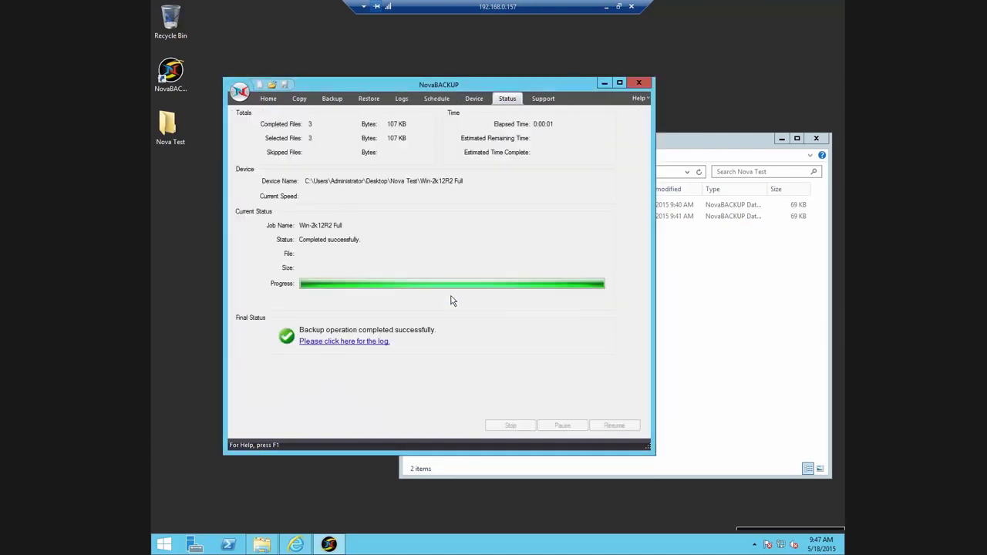
pyautogui.click(707, 284)
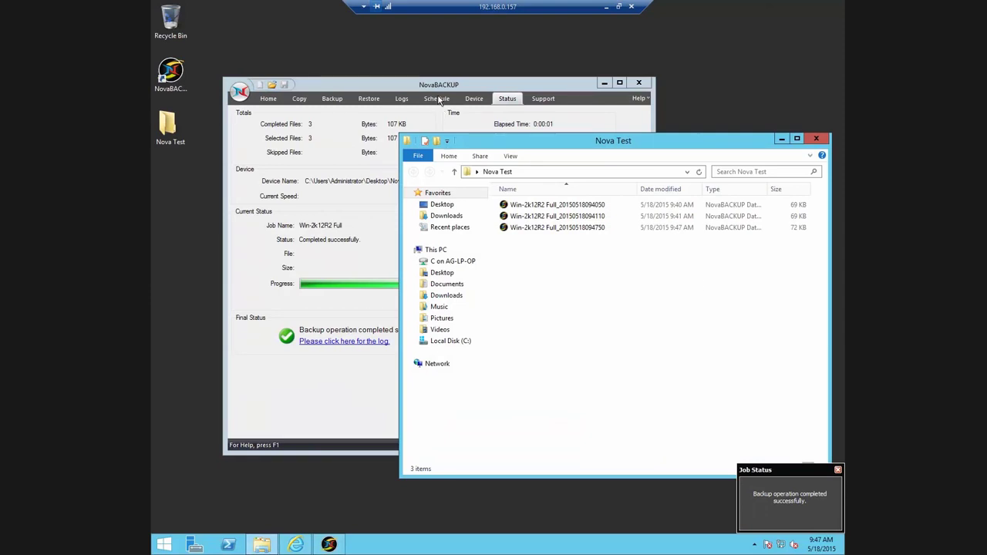
# Step: Run the Win-2k12R2 Full Retention job immediately and check which backup files remain in the Nova Test folder
pyautogui.click(438, 98)
pyautogui.rightClick(300, 146)
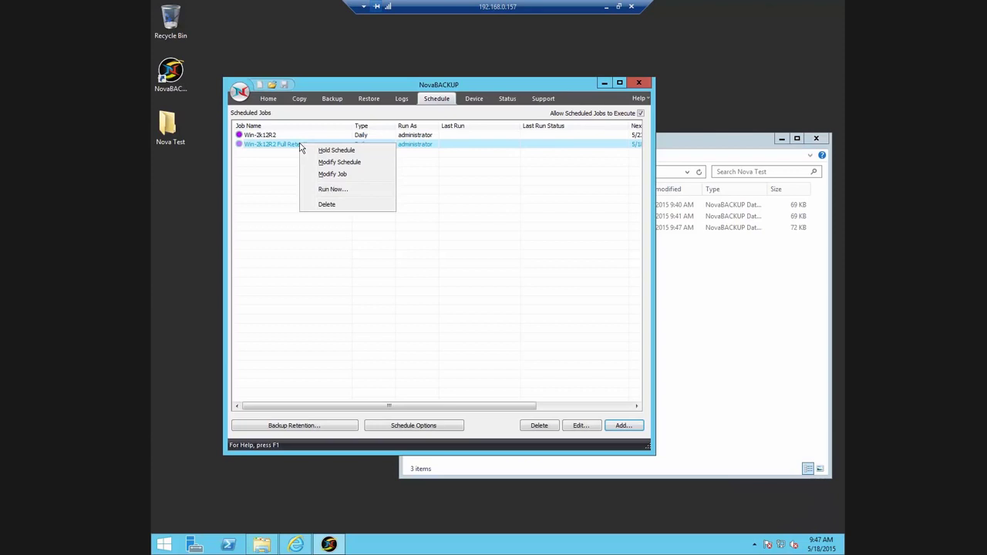
pyautogui.click(363, 190)
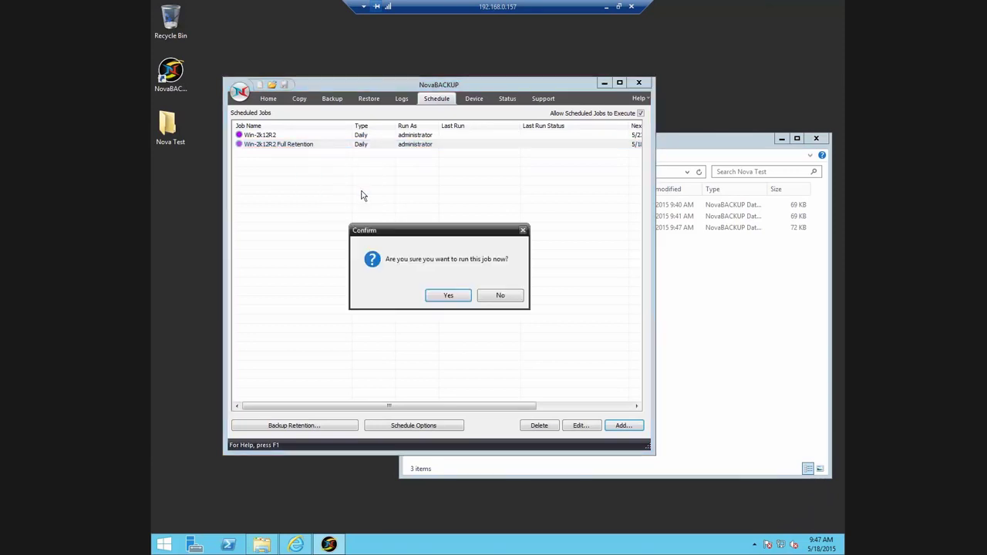
pyautogui.click(448, 296)
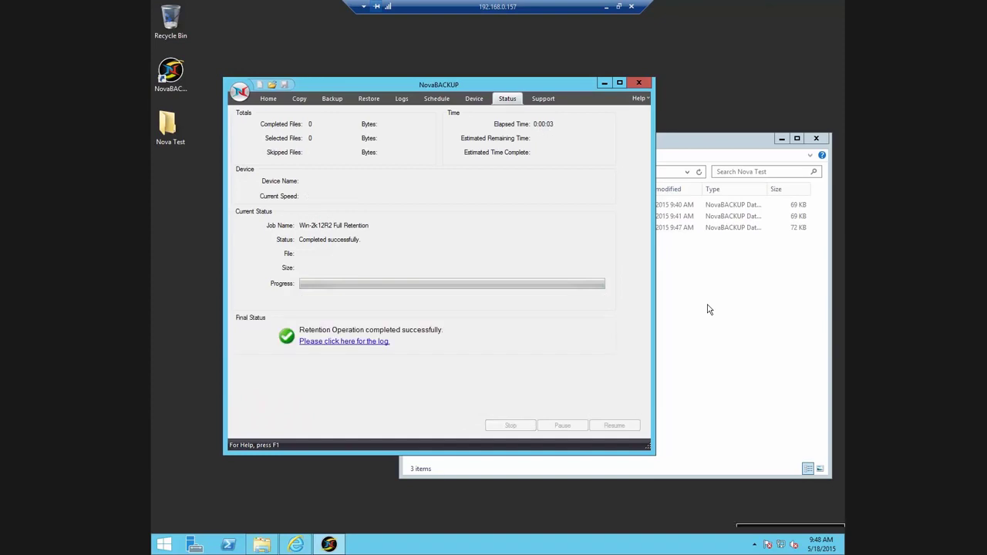
pyautogui.click(710, 310)
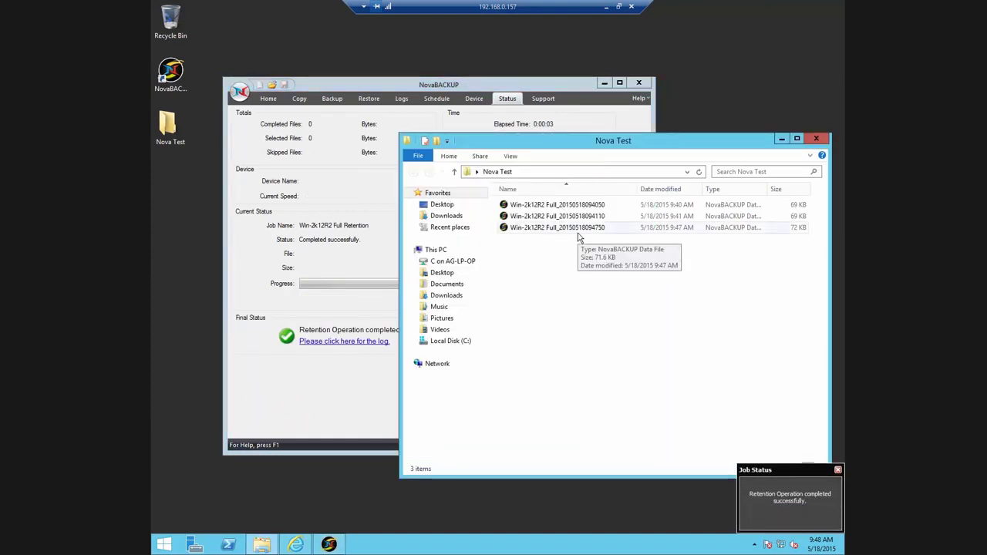
# Step: Run the Win-2k12R2 backup job once more and check for the additional backup file in the Nova Test folder
pyautogui.click(436, 98)
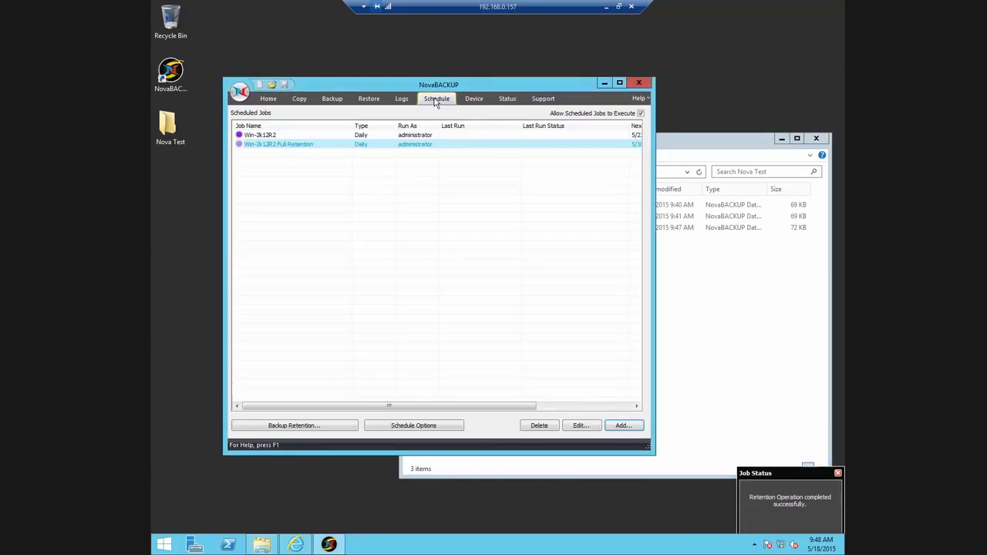
pyautogui.click(277, 136)
pyautogui.rightClick(277, 136)
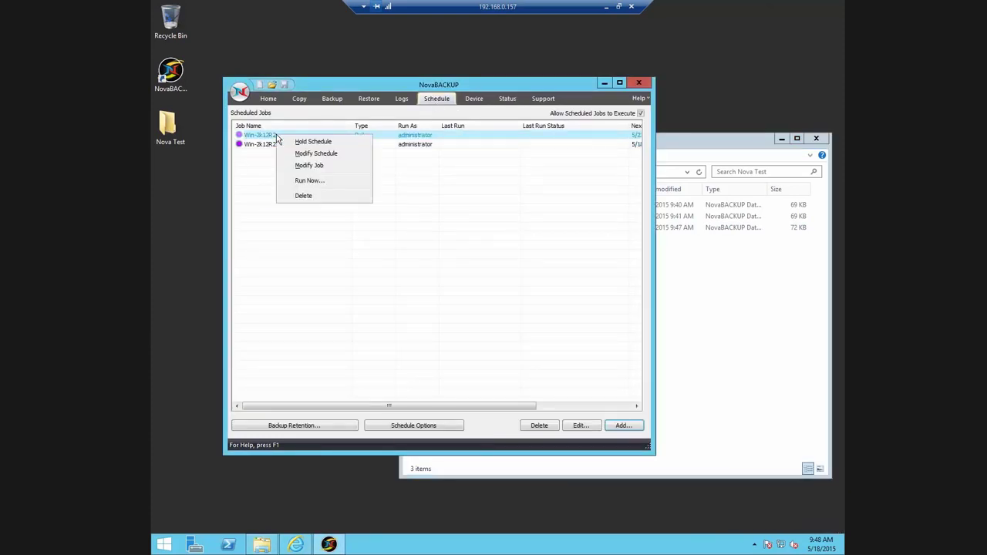
pyautogui.click(310, 187)
pyautogui.click(448, 296)
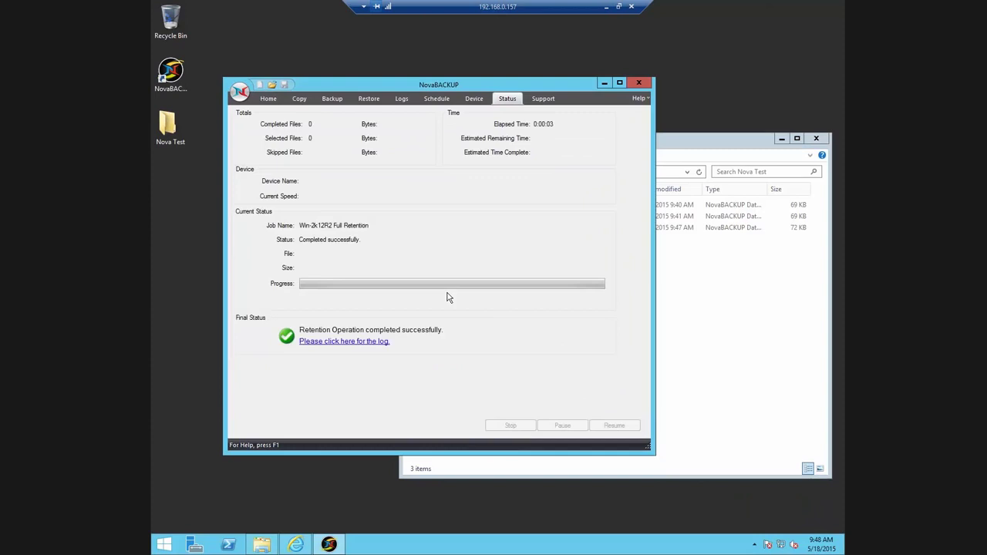
pyautogui.click(728, 319)
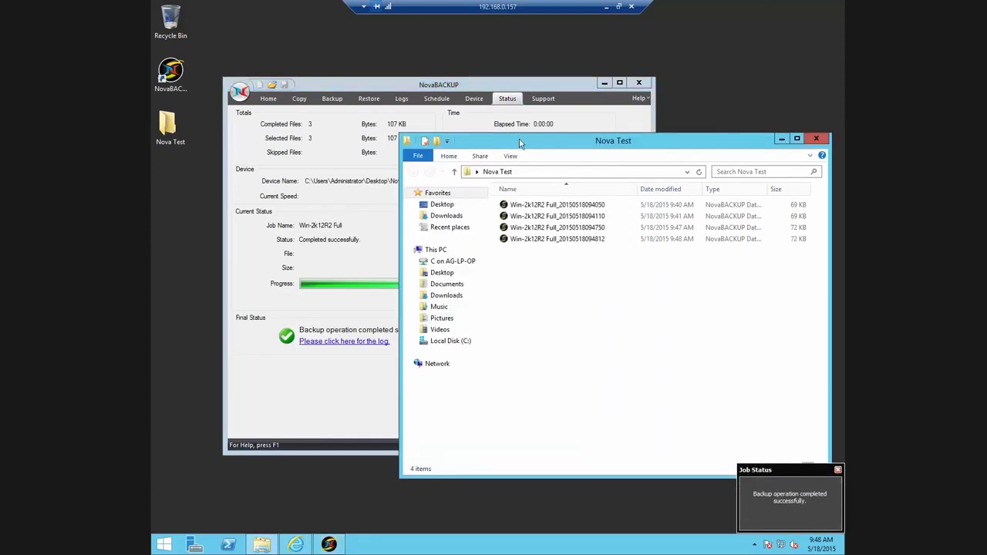
# Step: Run the Win-2k12R2 Full Retention job again and check the Nova Test folder for removal of the oldest backup
pyautogui.click(435, 98)
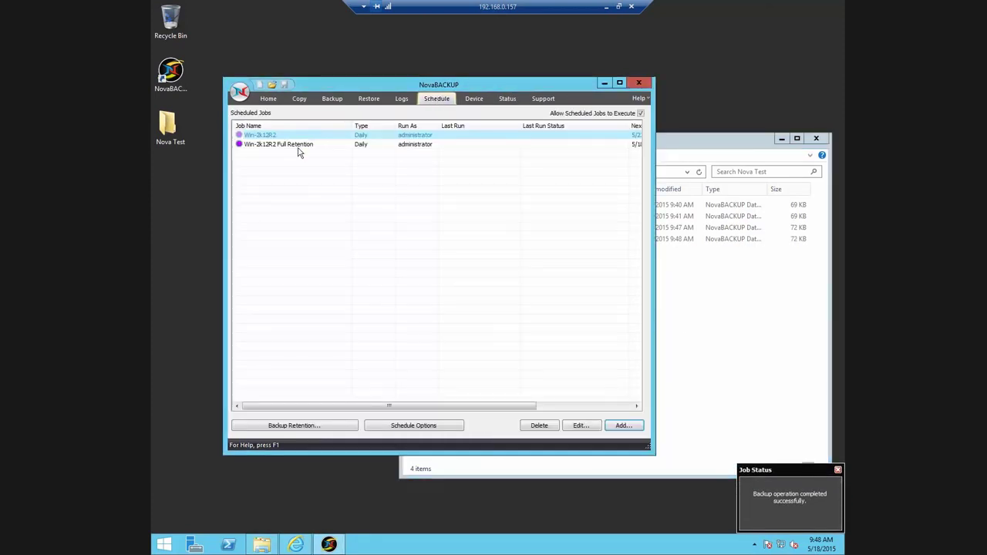
pyautogui.click(295, 145)
pyautogui.rightClick(296, 145)
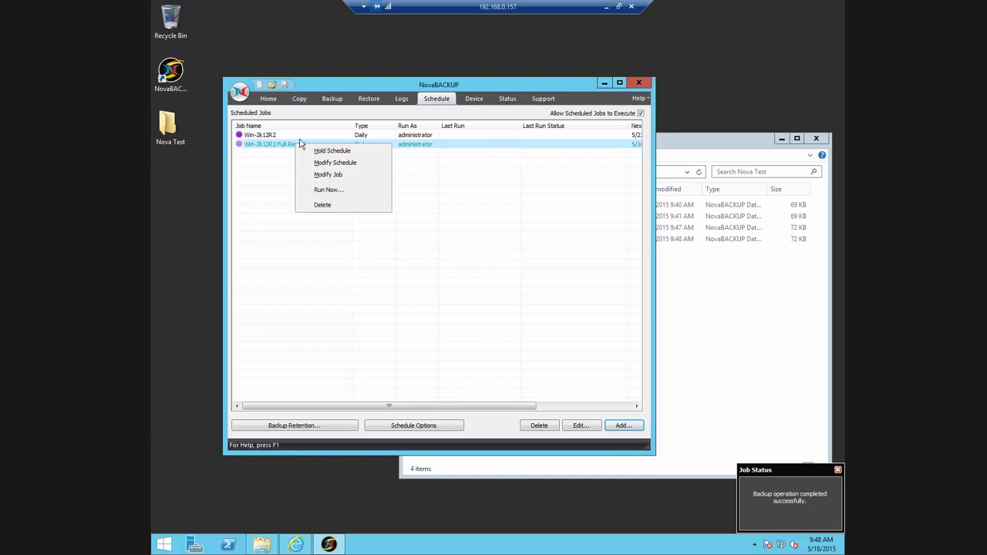
pyautogui.click(344, 195)
pyautogui.click(432, 295)
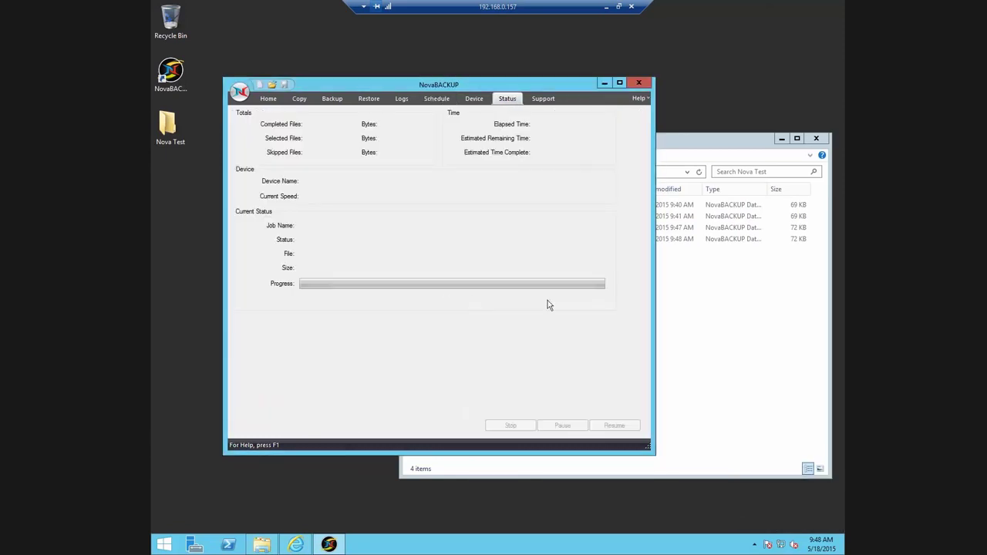
pyautogui.click(739, 324)
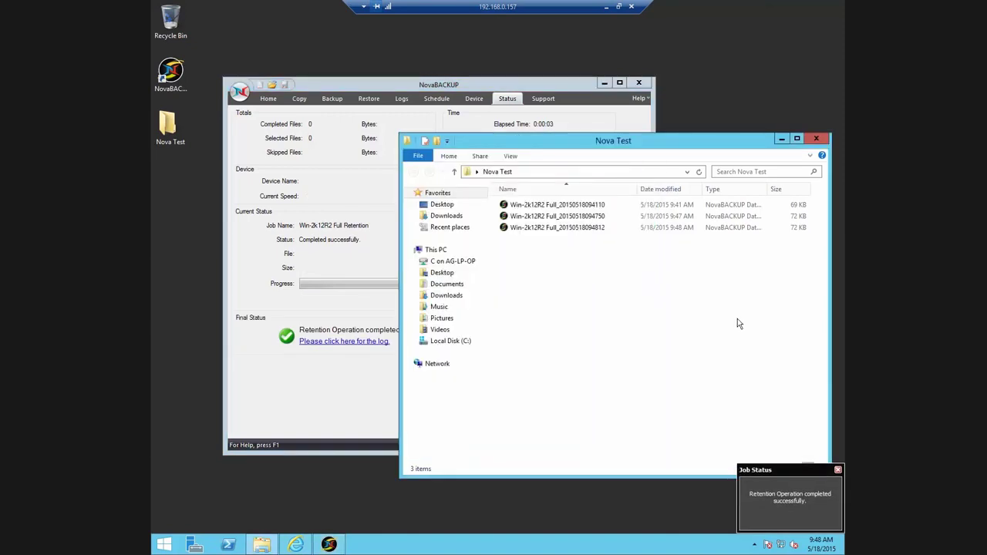